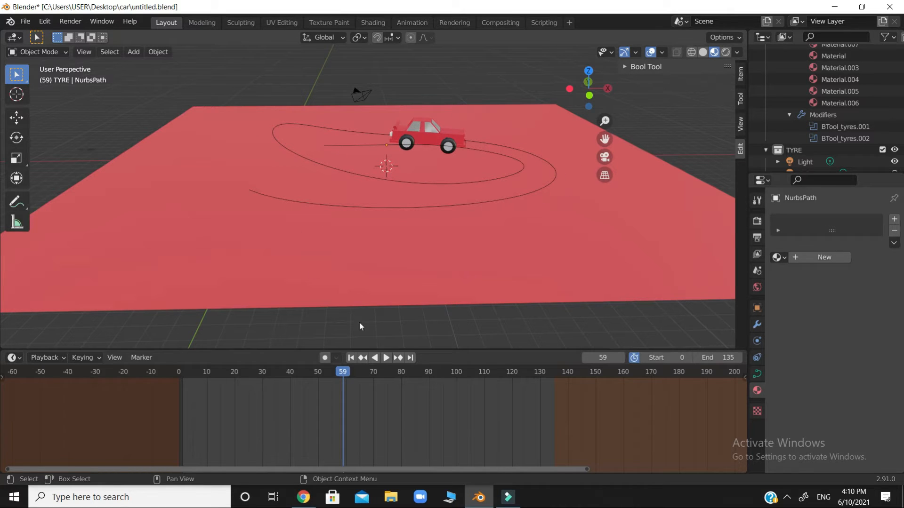
Play back the existing car animation along its path and stop it at frame 121
click(381, 359)
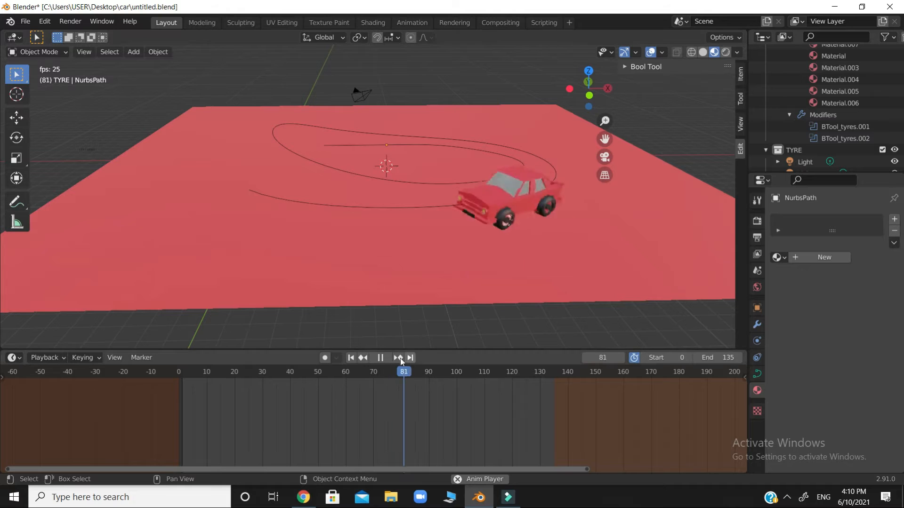
click(383, 360)
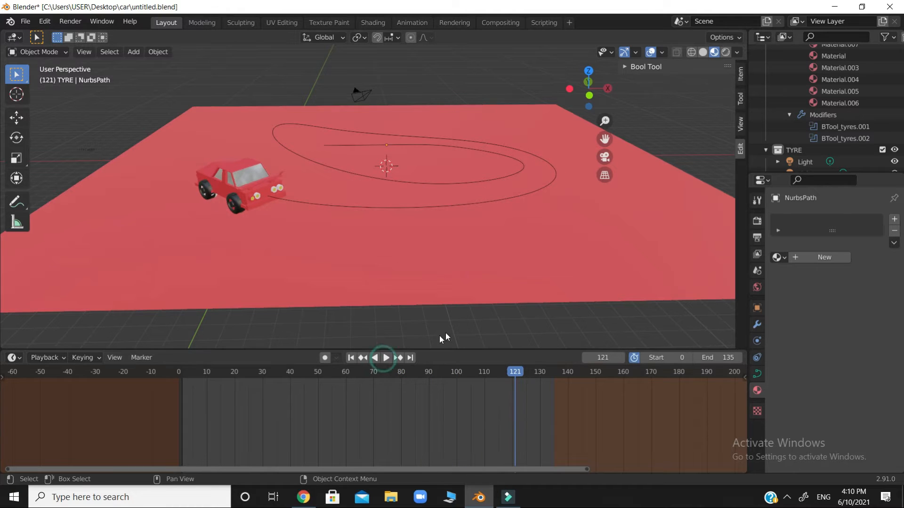
click(434, 301)
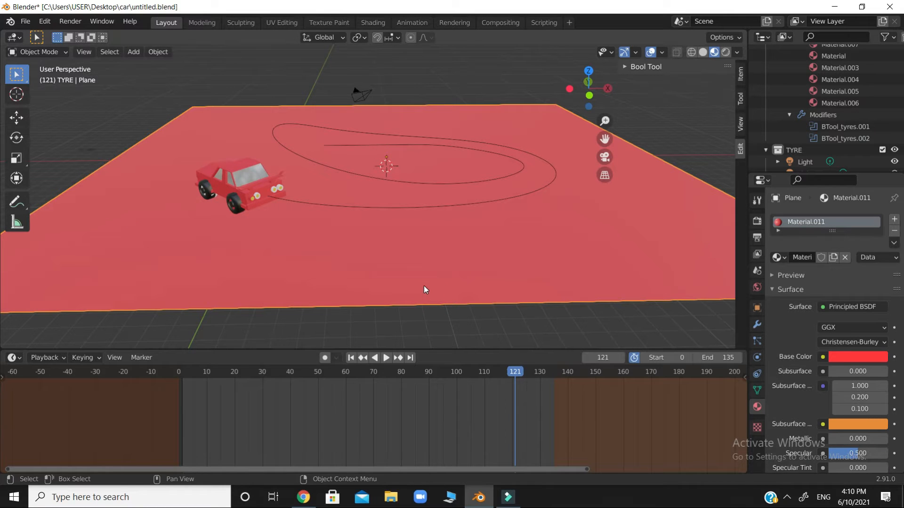
Delete the old NURBS path and the red ground plane, leaving the car in the scene
click(529, 193)
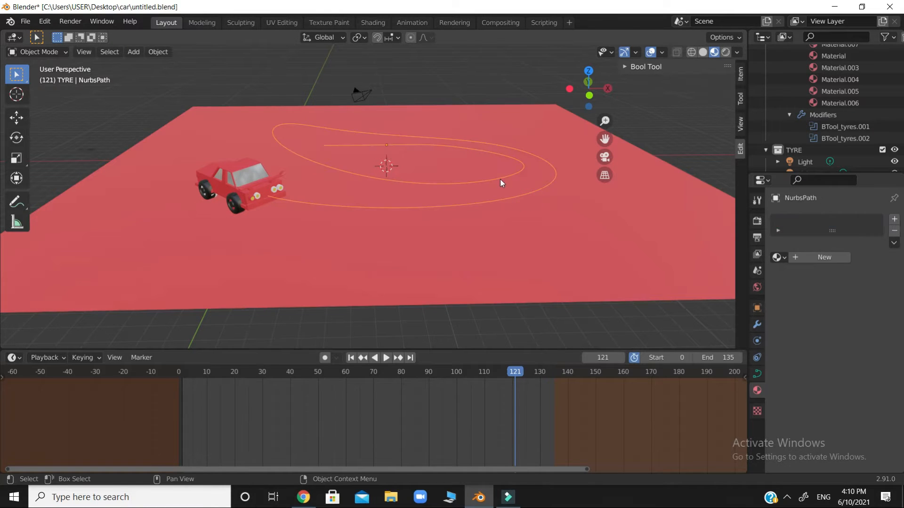
key(Delete)
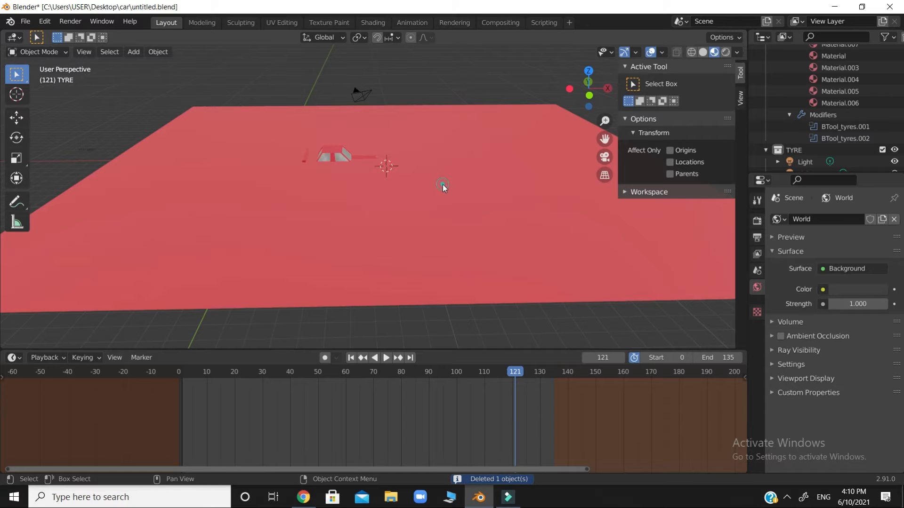
click(443, 185)
key(Delete)
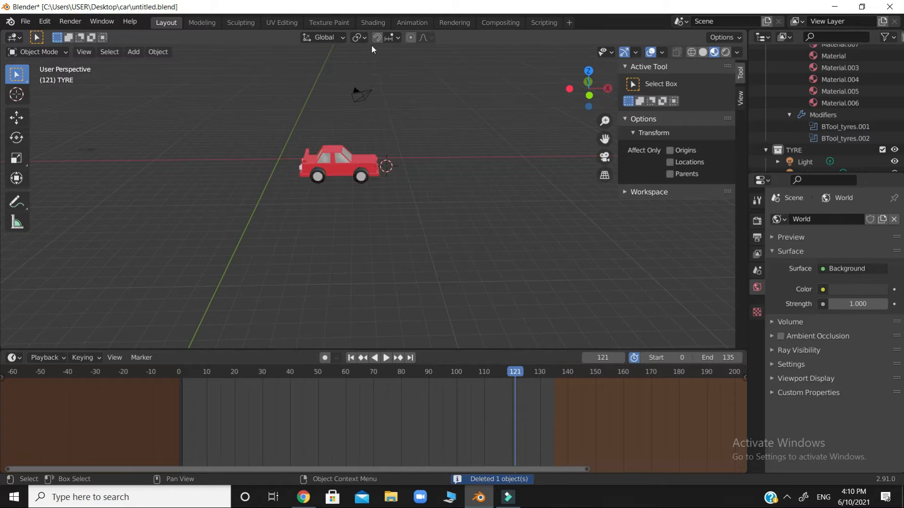
click(317, 163)
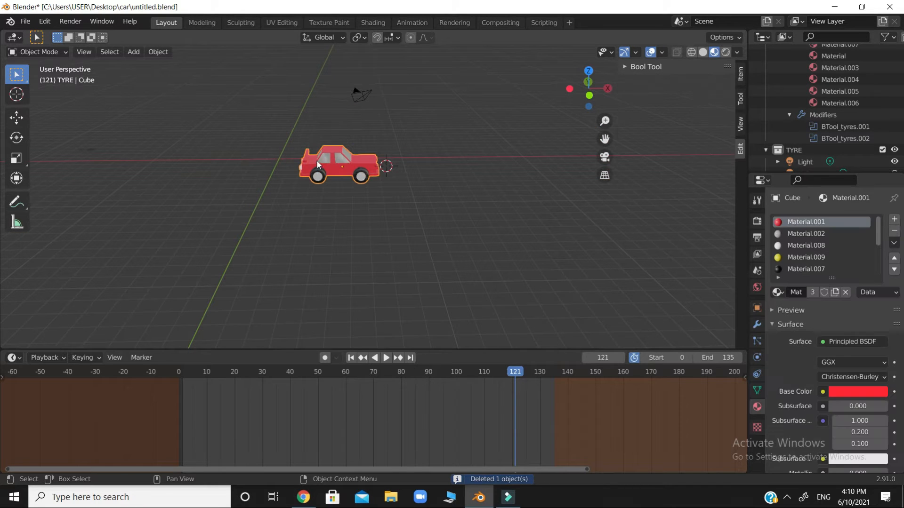
click(289, 137)
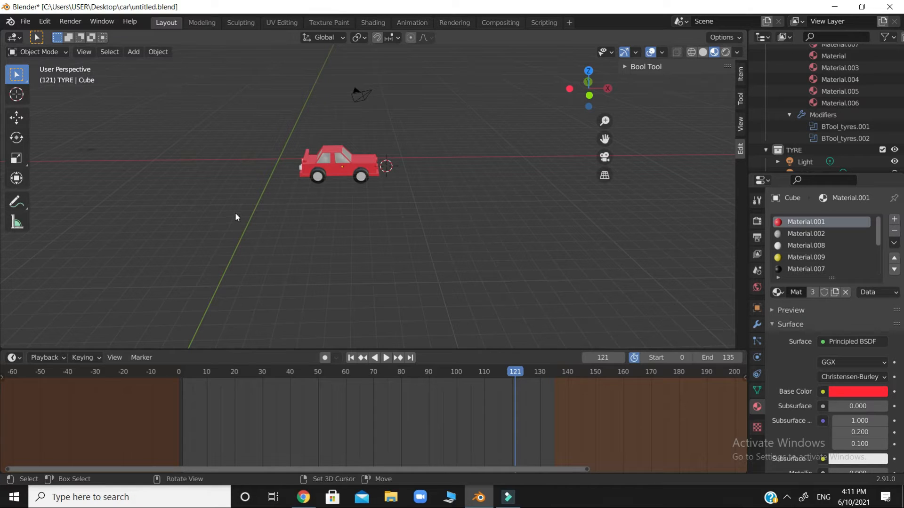
Add a new Path curve at the 3D cursor in front of the car
key(shift+a)
mouse_move(233, 227)
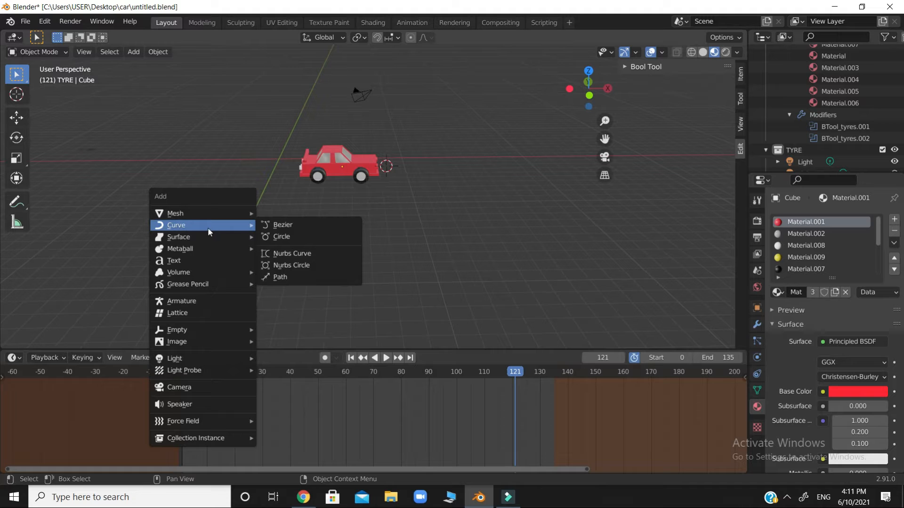
click(290, 277)
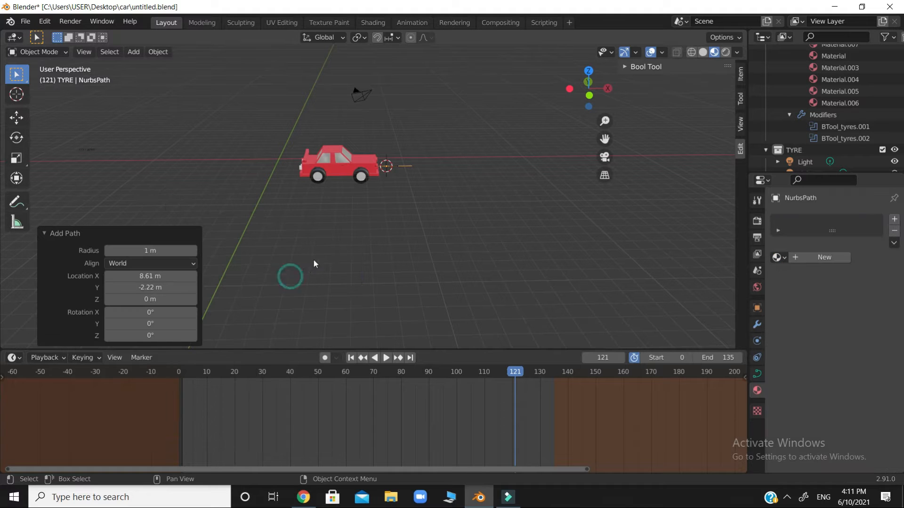
Move the new path about -10.9 m in X, 1.6 m in Y and 3.2 m in Z, and scale it to about 1.33
key(g)
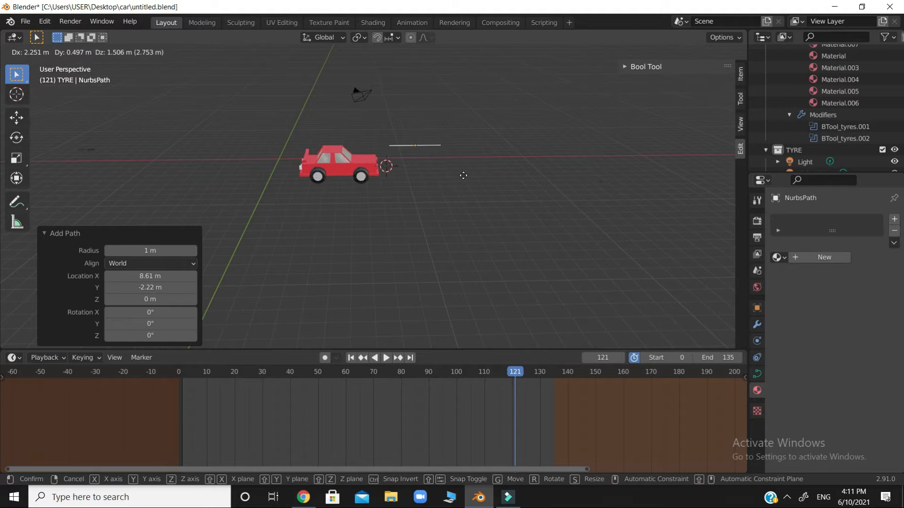
click(288, 157)
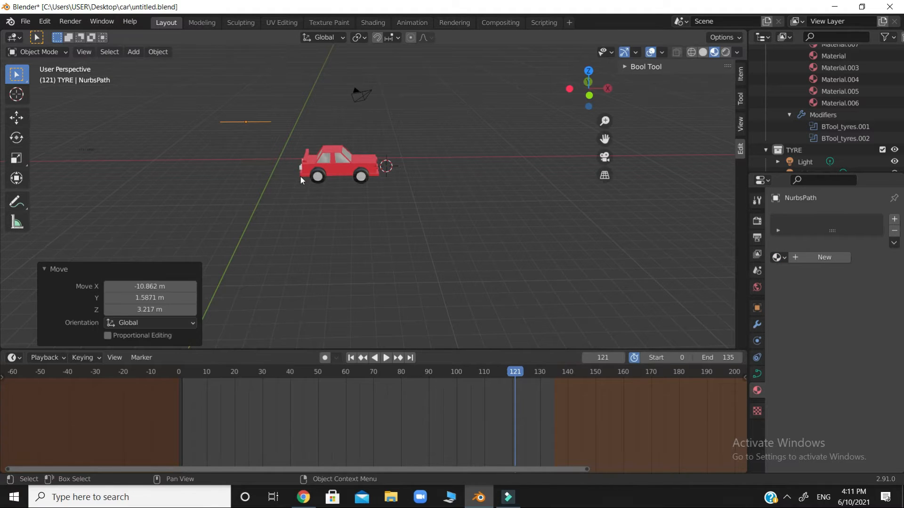
key(s)
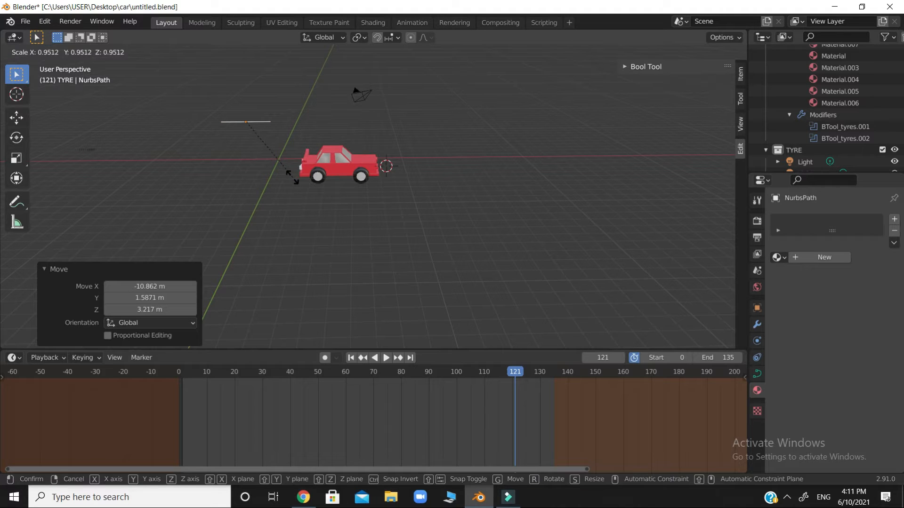
click(335, 182)
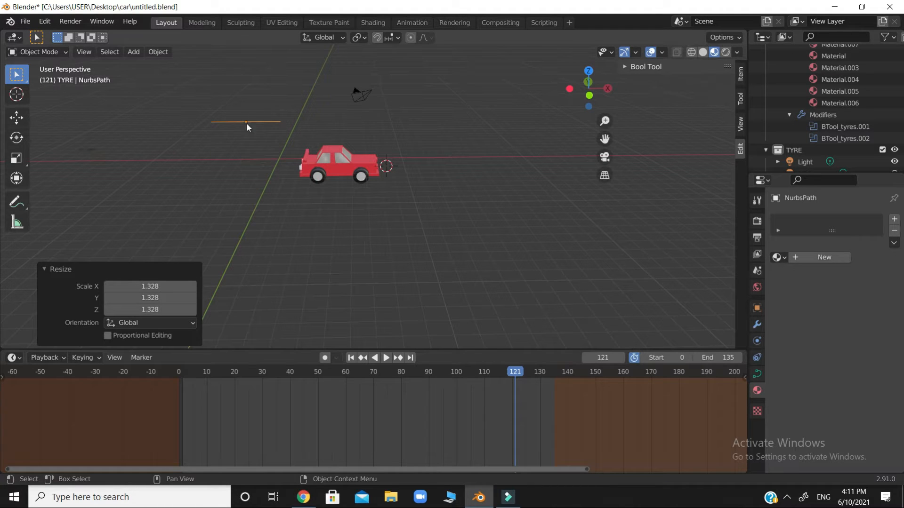
In Edit Mode, move all path points about 6.7 m in X, -3.6 m in Y and -9 m in Z, and deselect them
key(Tab)
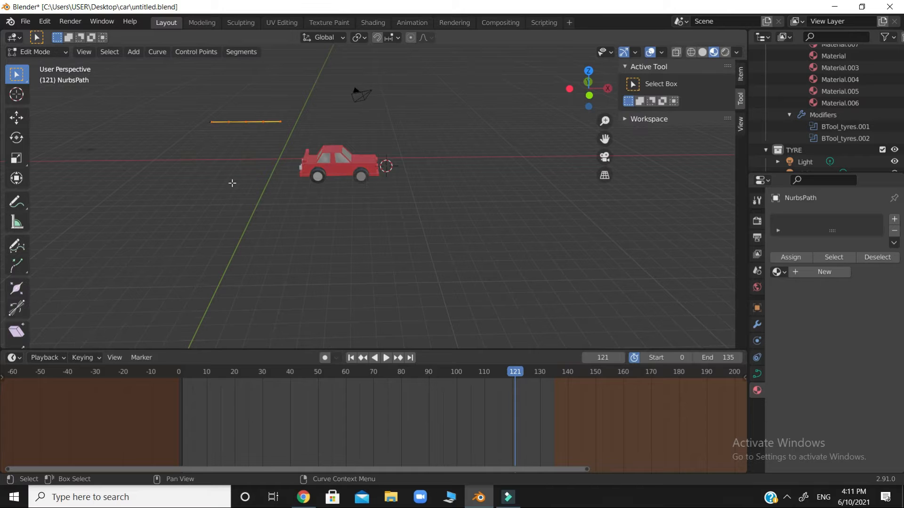
scroll(279, 150, up, 3)
scroll(280, 150, down, 2)
key(g)
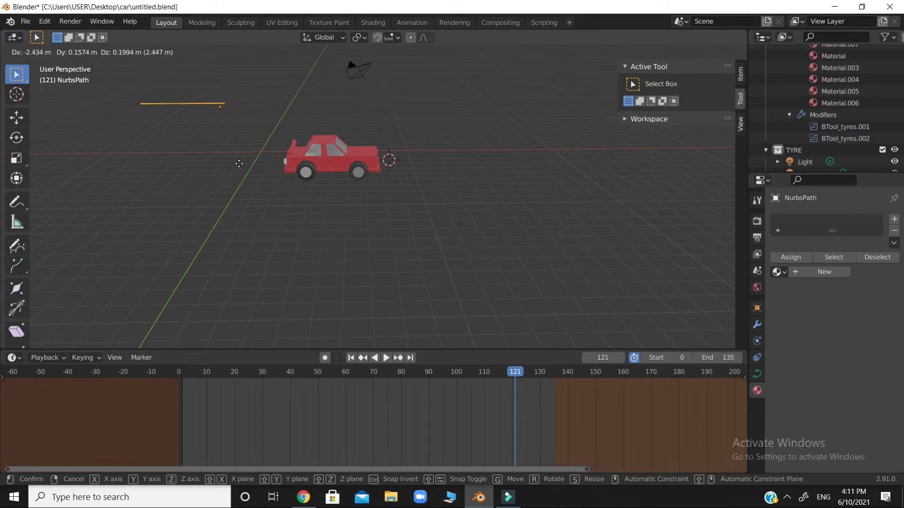
click(380, 315)
scroll(440, 298, up, 2)
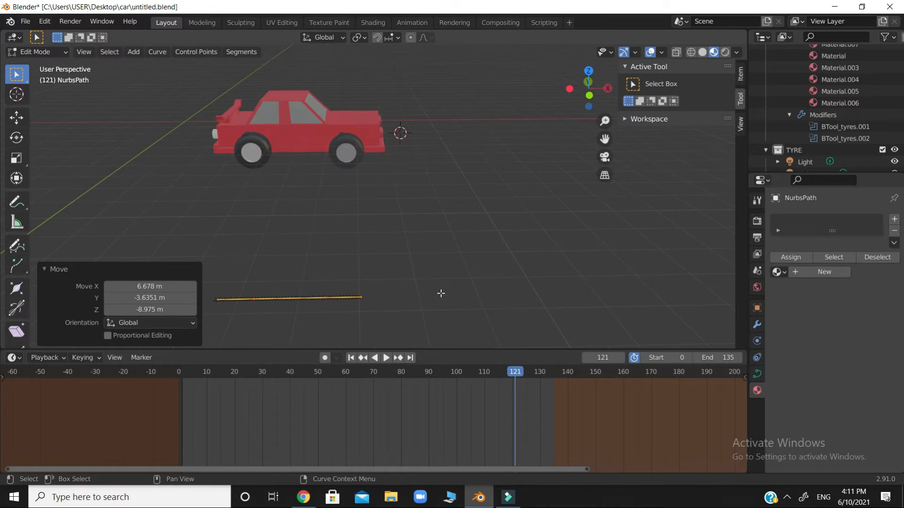
scroll(433, 294, down, 1)
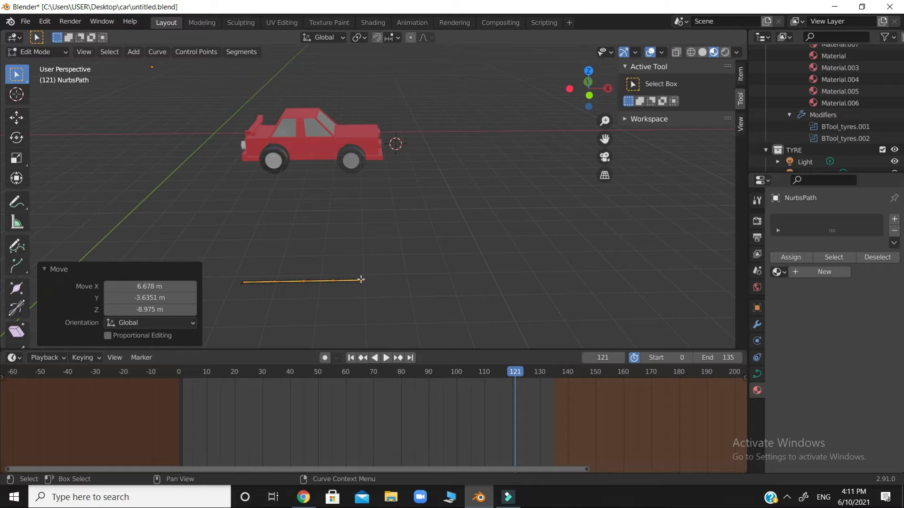
click(243, 283)
click(363, 280)
click(387, 265)
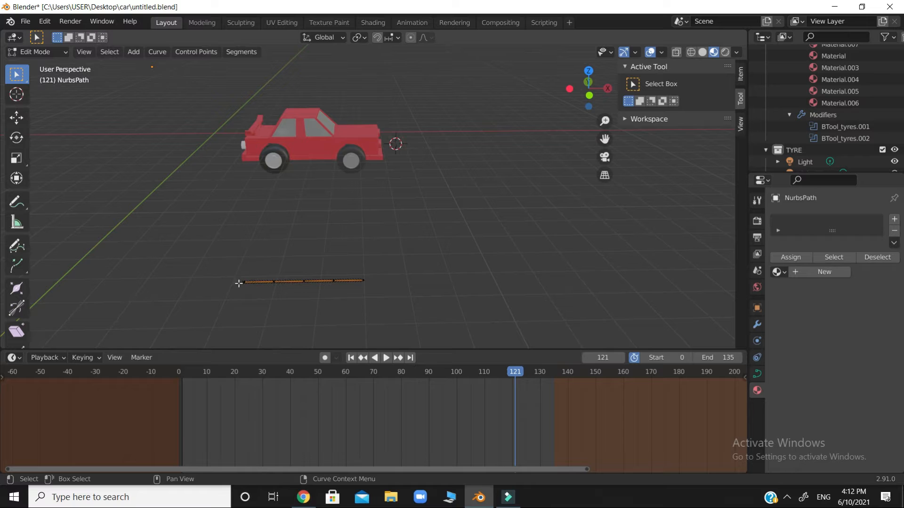
Turn the curve normals overlay off and back on for the path
click(660, 52)
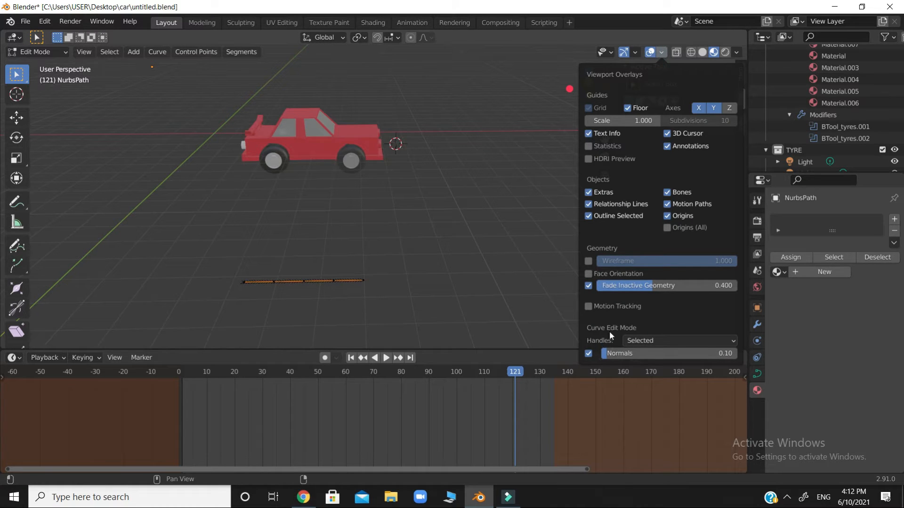
click(589, 354)
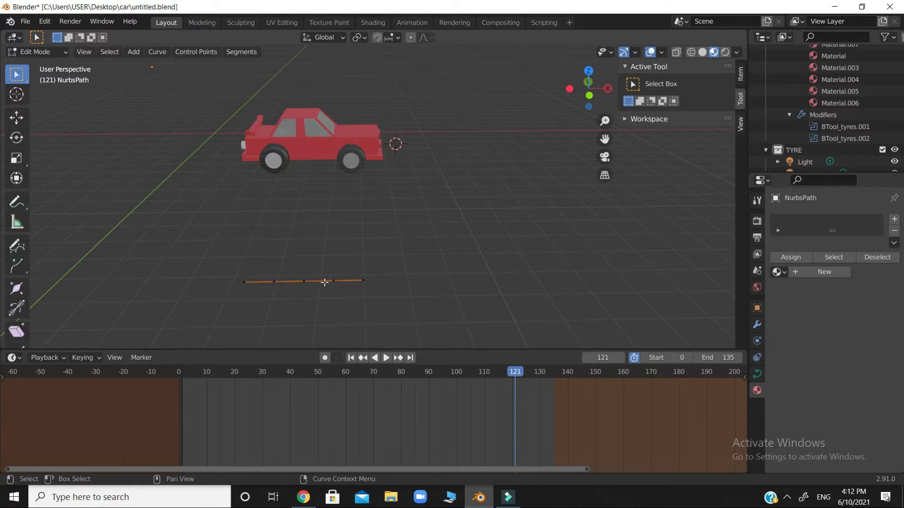
click(661, 52)
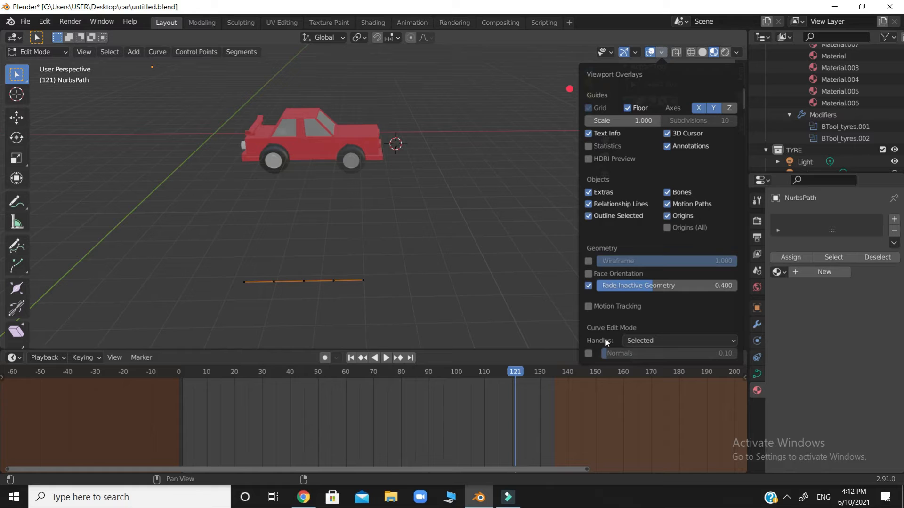
click(588, 354)
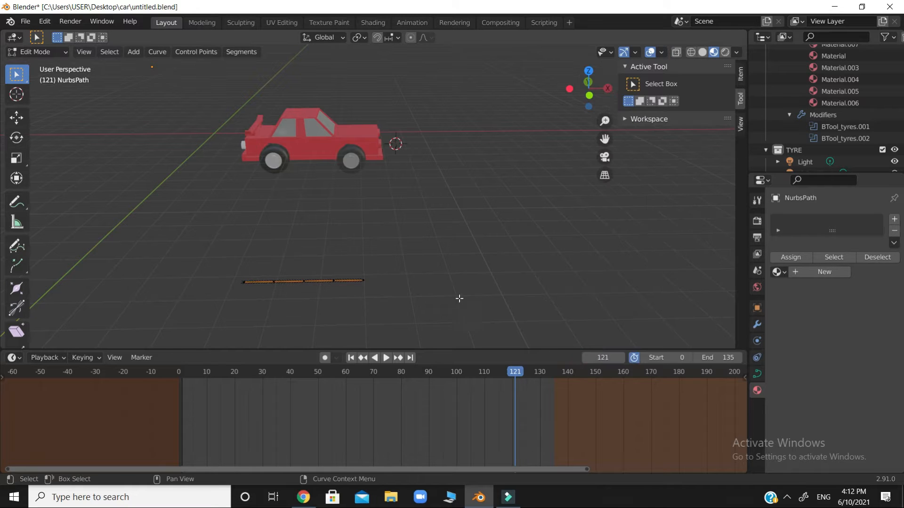
Extrude the path's end point nearest the car's front about 9.2 m in X, -1.3 m in Y and -2.5 m in Z
scroll(430, 216, down, 3)
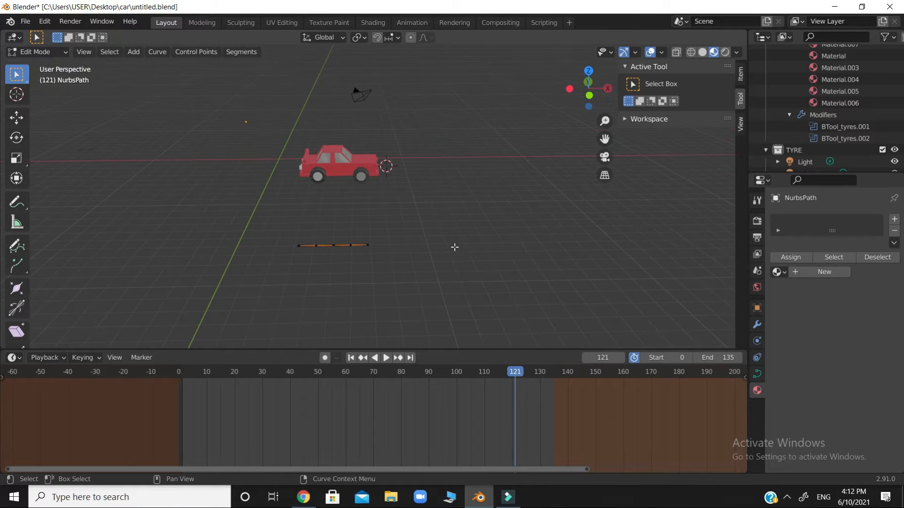
scroll(425, 226, down, 2)
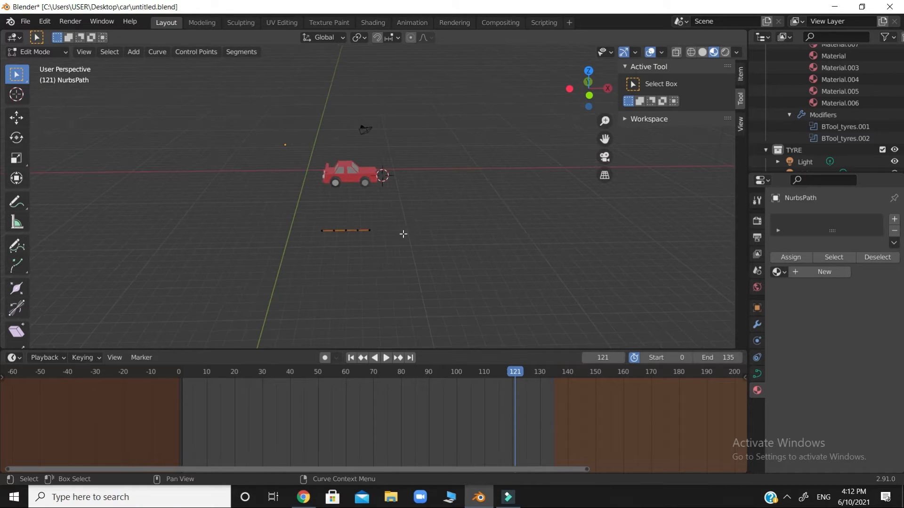
click(370, 230)
key(g)
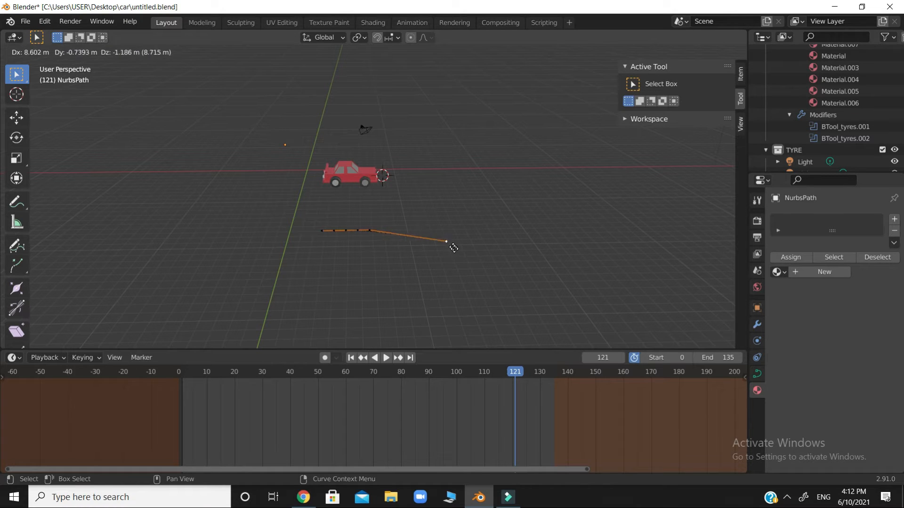
click(452, 255)
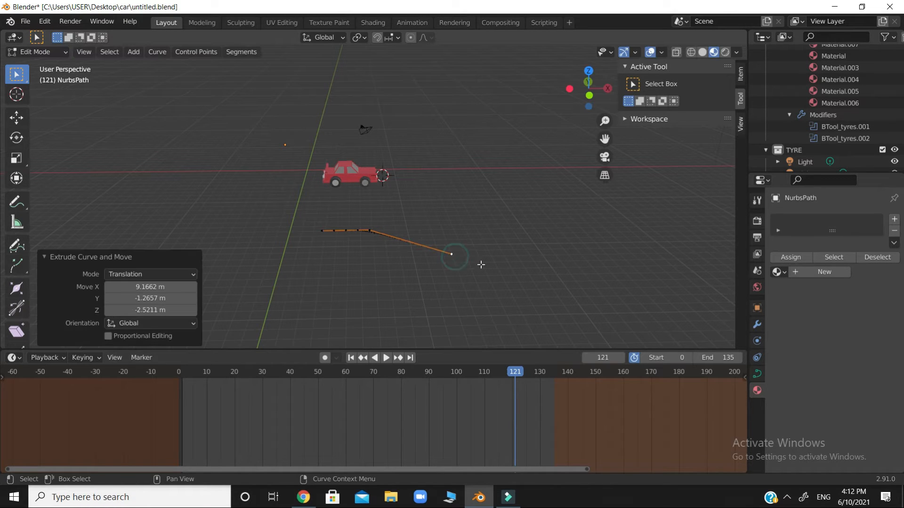
In top view, extrude two more points curving back: about -7.8 m X, -5.6 m Y, and about -8.2 m X, 2.4 m Y
key(KP_7)
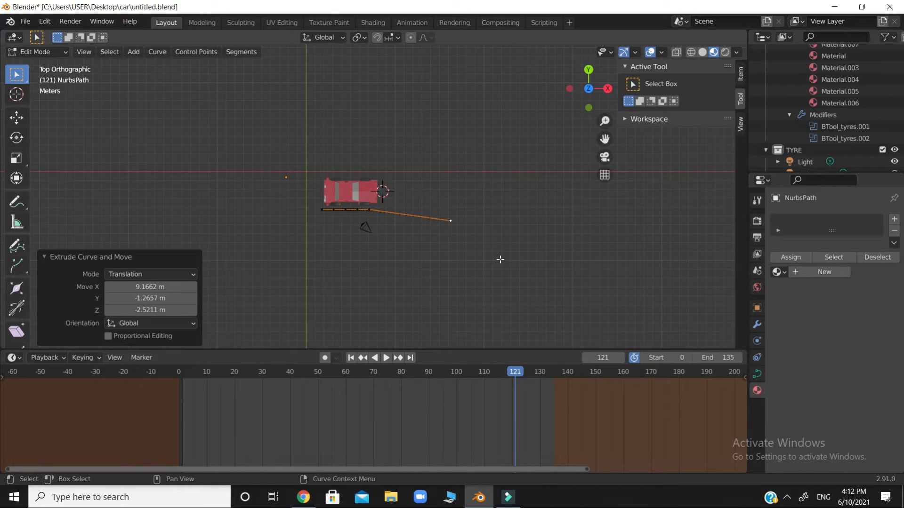
key(e)
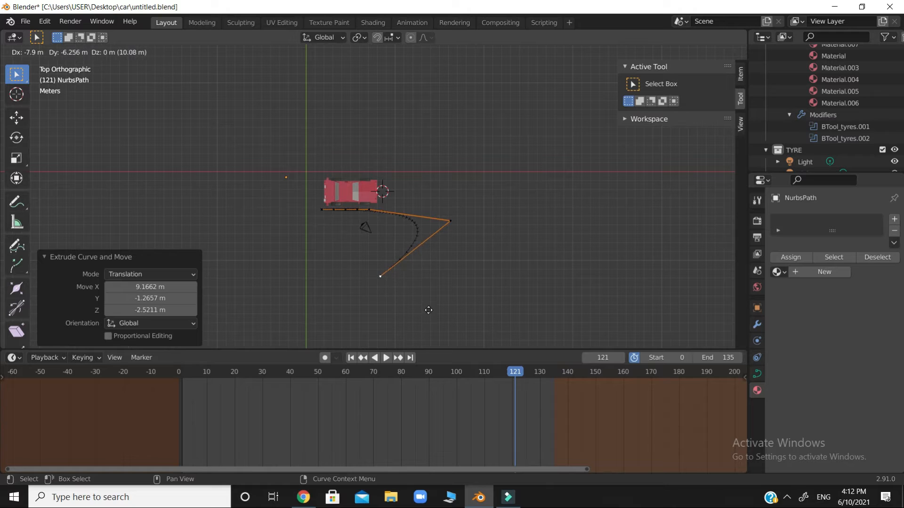
click(430, 310)
key(e)
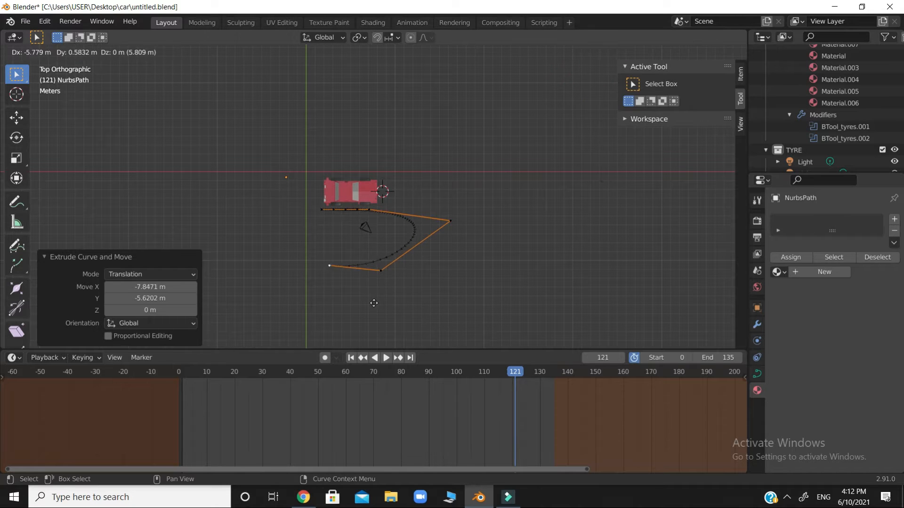
click(360, 289)
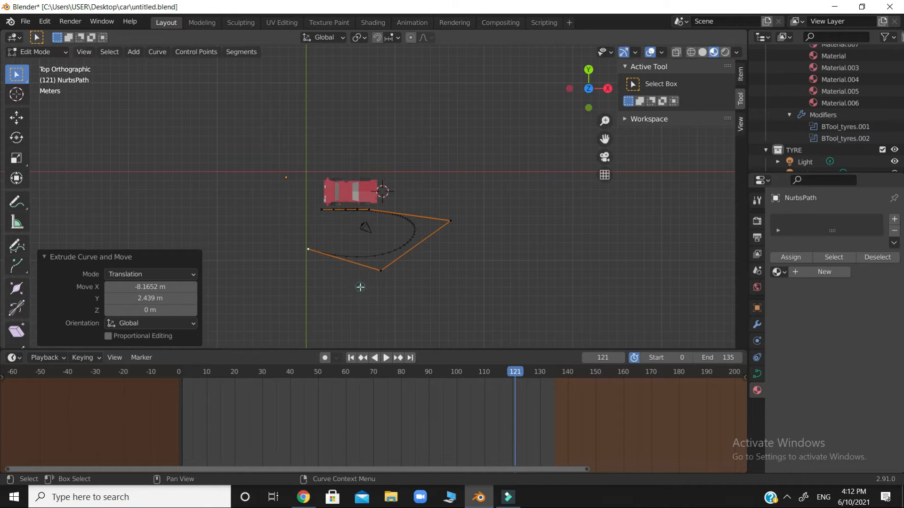
Extrude four more path points clockwise around the car, past its rear, along its far side and beyond its front
key(e)
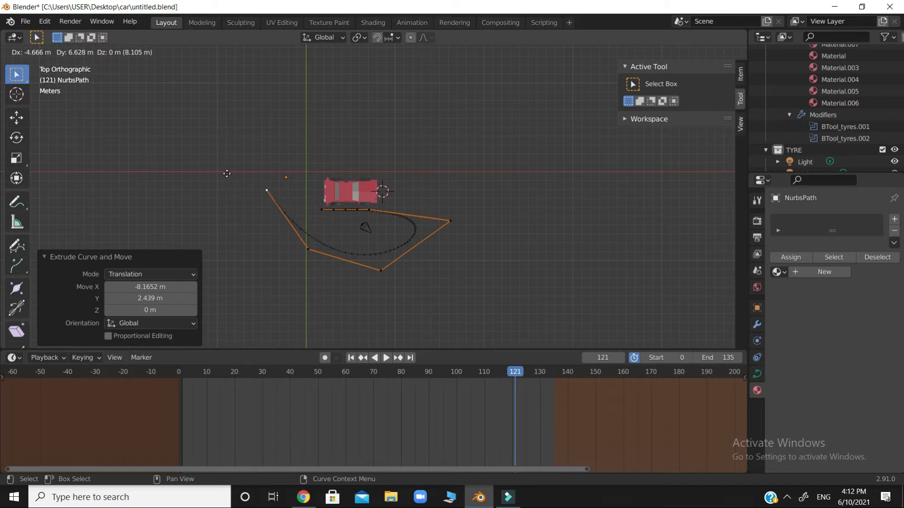
click(236, 158)
key(e)
click(323, 121)
key(e)
click(507, 154)
key(e)
click(531, 282)
Extrude the path's end clockwise into a second, wider loop along the car's near side and around behind its rear
key(e)
click(379, 61)
key(e)
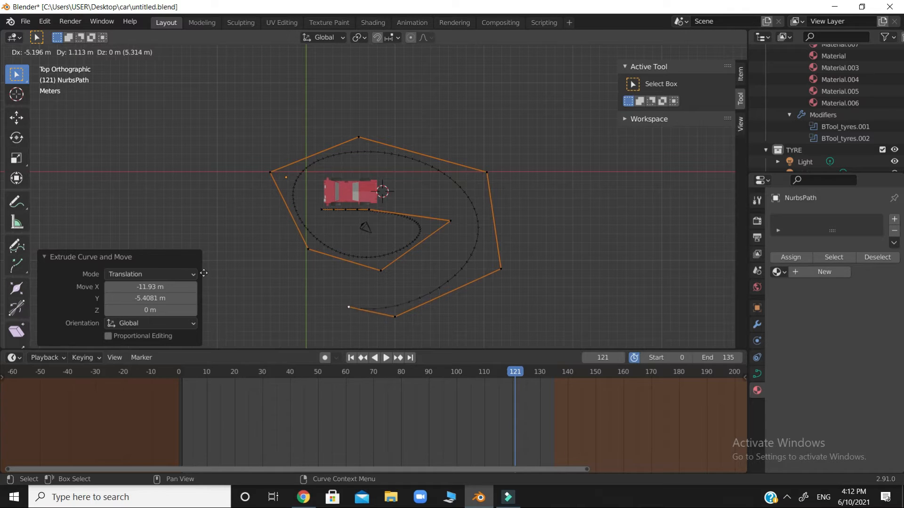
click(139, 130)
key(e)
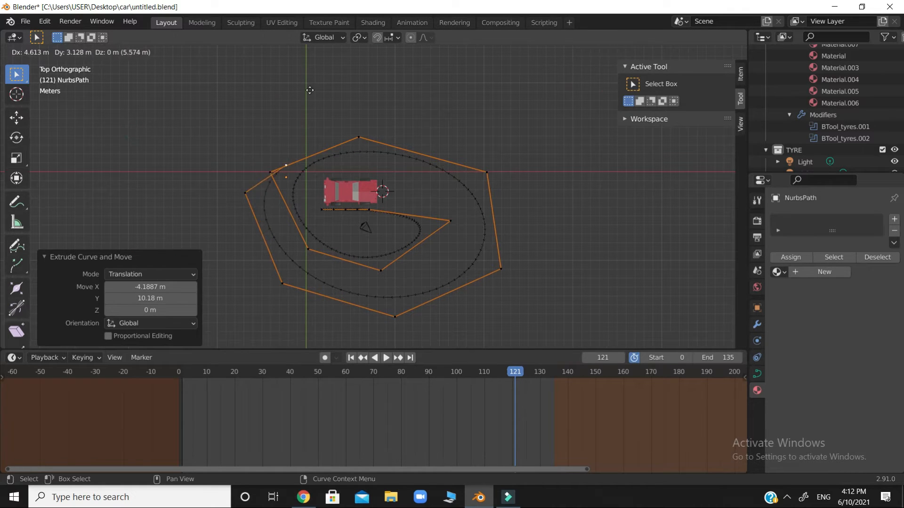
click(285, 78)
Extrude three points over the car's far side: about 6.3 m X, 4.6 m Y; 12.5 m X, -0.05 m Y; 8 m X, -6.2 m Y
key(e)
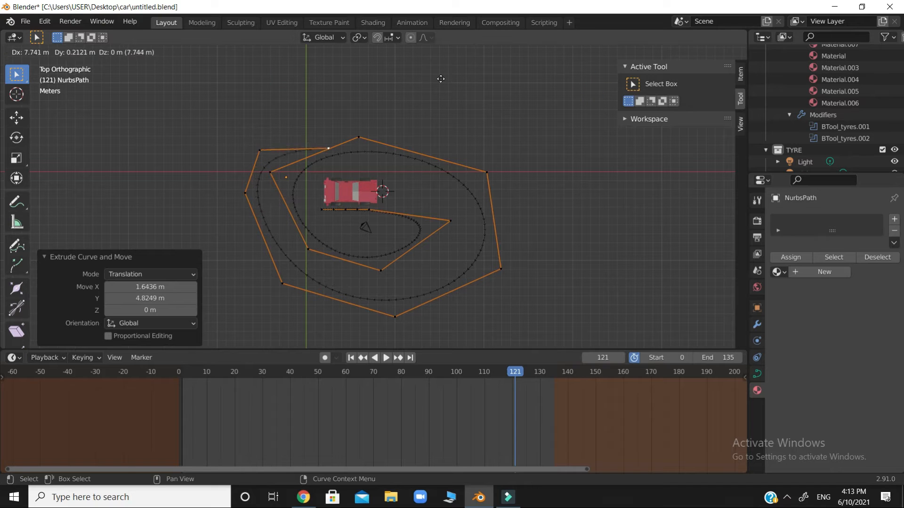
click(437, 53)
key(e)
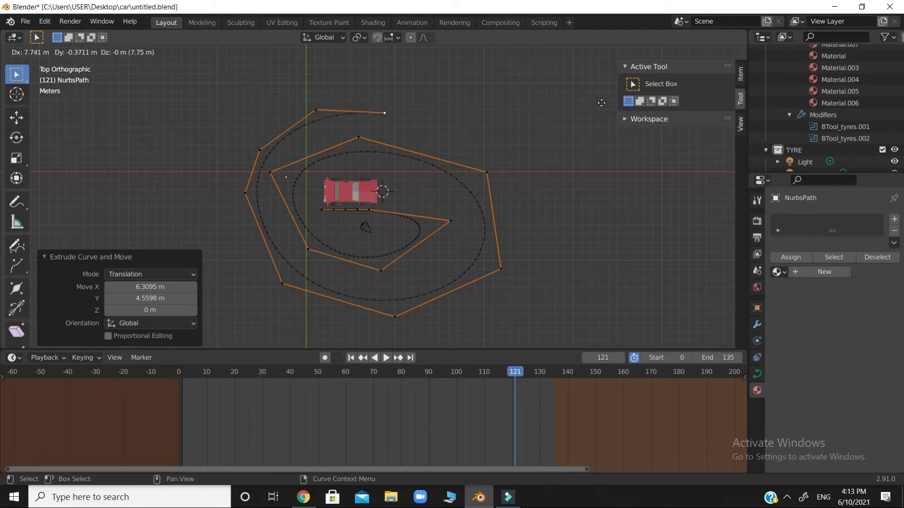
click(627, 112)
key(e)
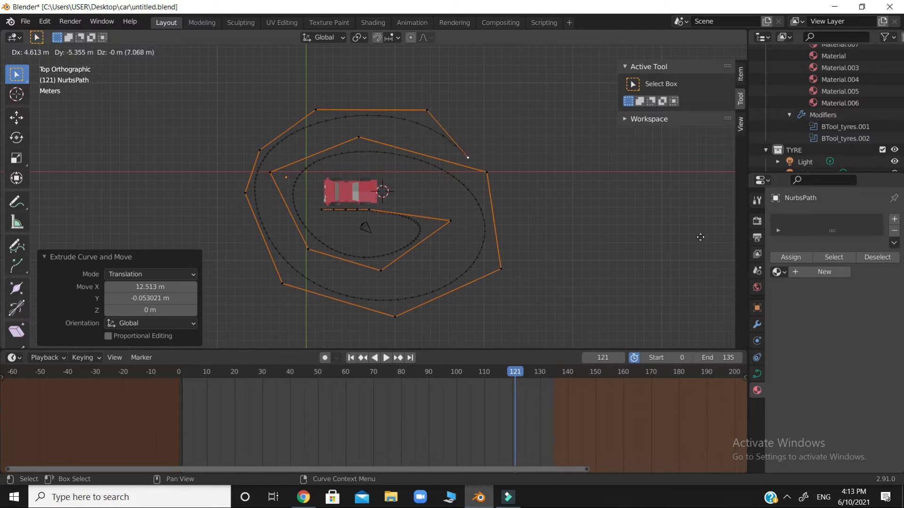
click(713, 242)
Extrude two points past the car's front: about 2.9 m X, -5.2 m Y, and about -1.3 m X, -11.7 m Y
scroll(698, 299, down, 1)
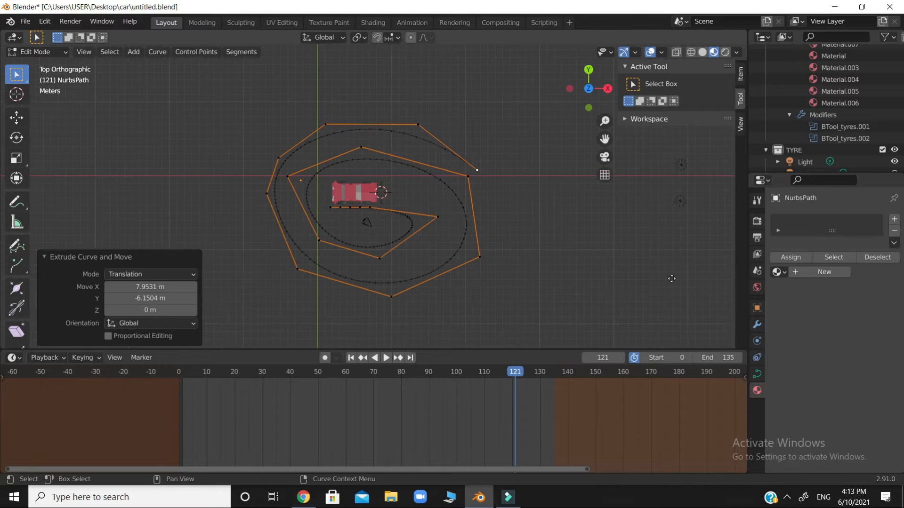
key(e)
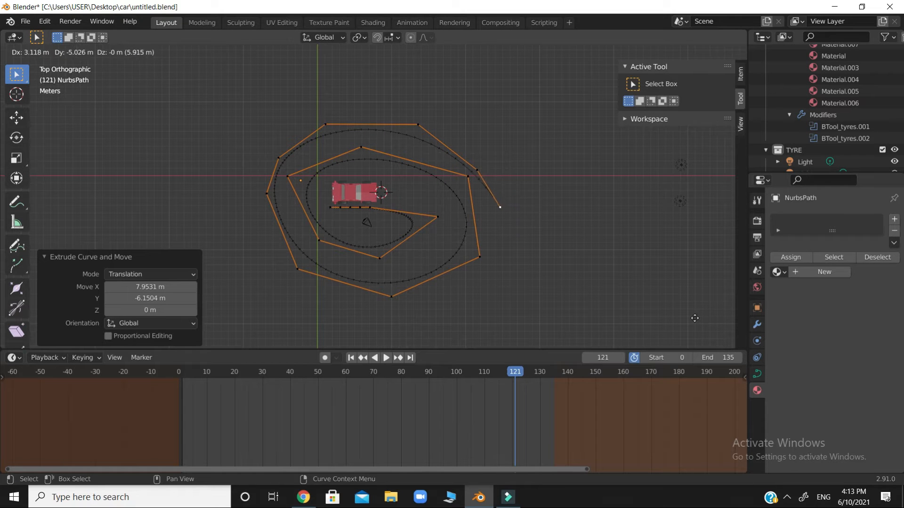
click(692, 317)
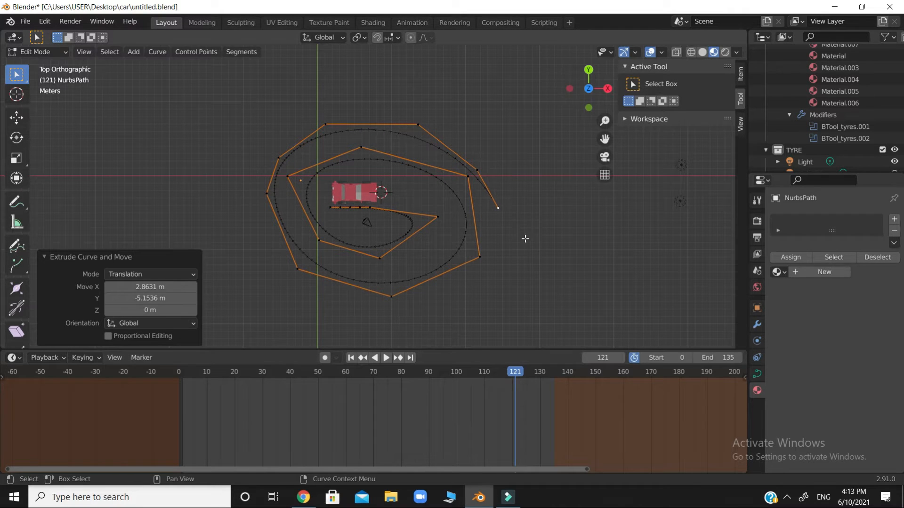
key(e)
click(514, 323)
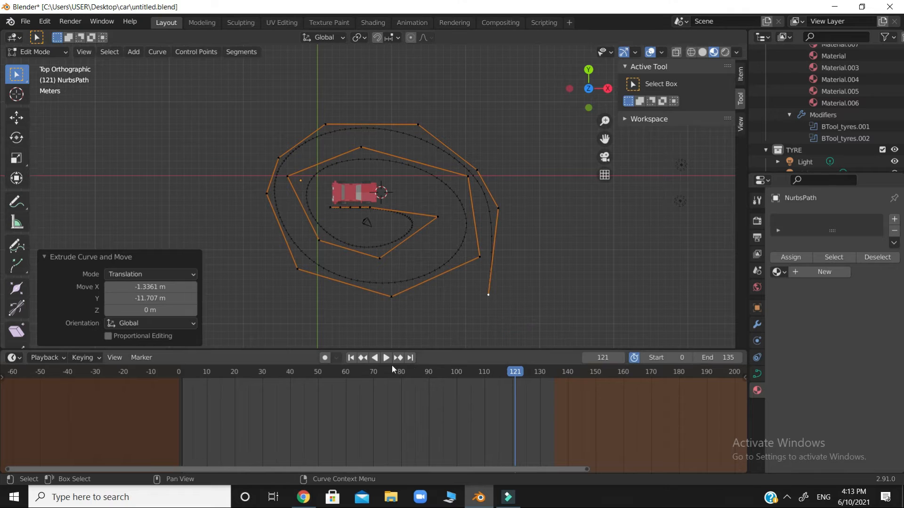
Extrude two points back along the near side outside the second loop, the second about -13.7 m X and 2.7 m Y
key(e)
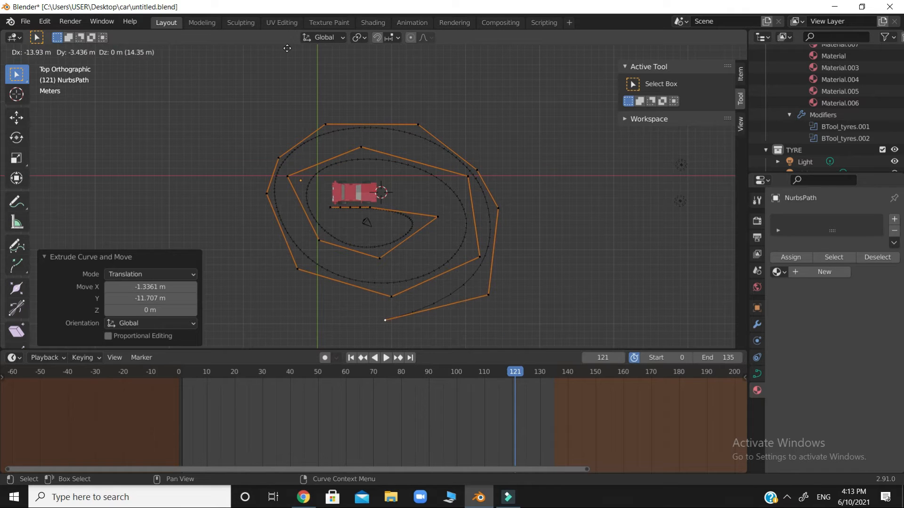
click(383, 318)
key(e)
click(168, 251)
Extrude three points around the rear: about -5.5 m X, 9.4 m Y; 0.6 m X, 9.8 m Y; and 5.2 m X, 5 m Y
key(e)
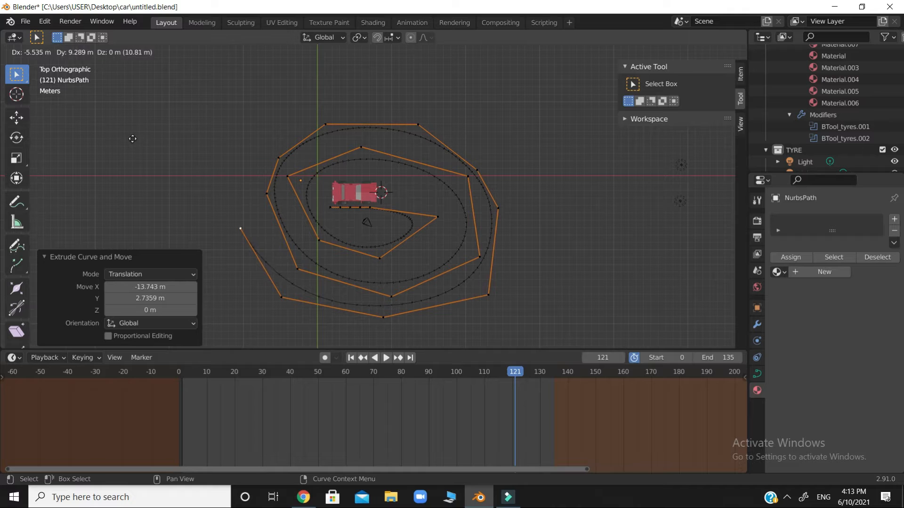
click(133, 138)
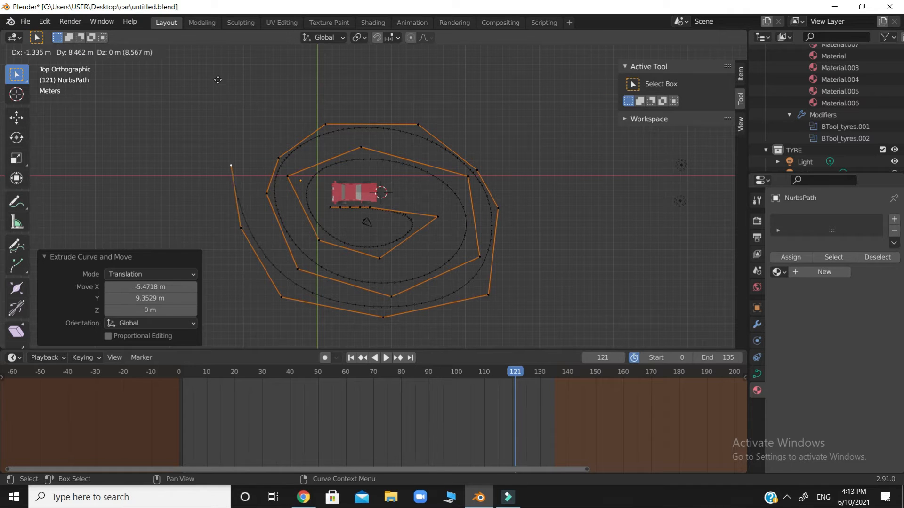
click(237, 63)
key(e)
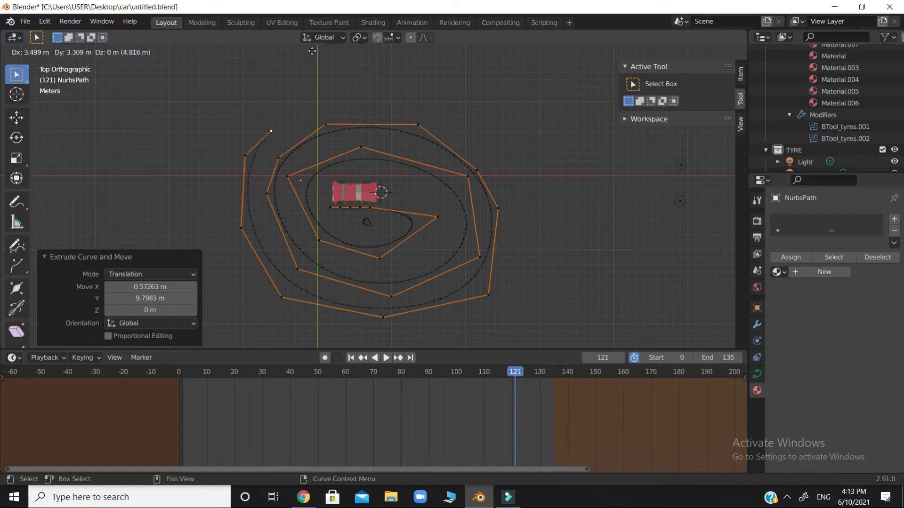
click(319, 347)
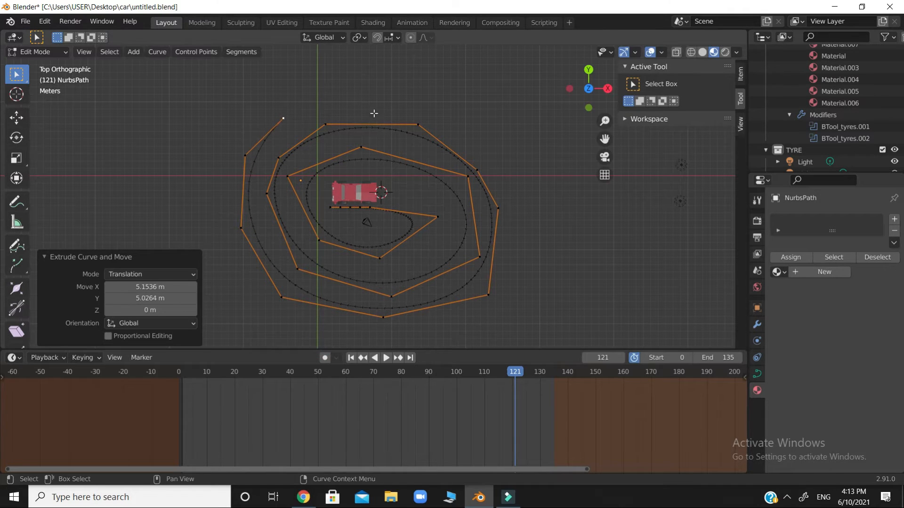
Extrude the last two points across the far side: about 8.9 m X, 2.9 m Y, and about 10.8 m X, -2.4 m Y
key(e)
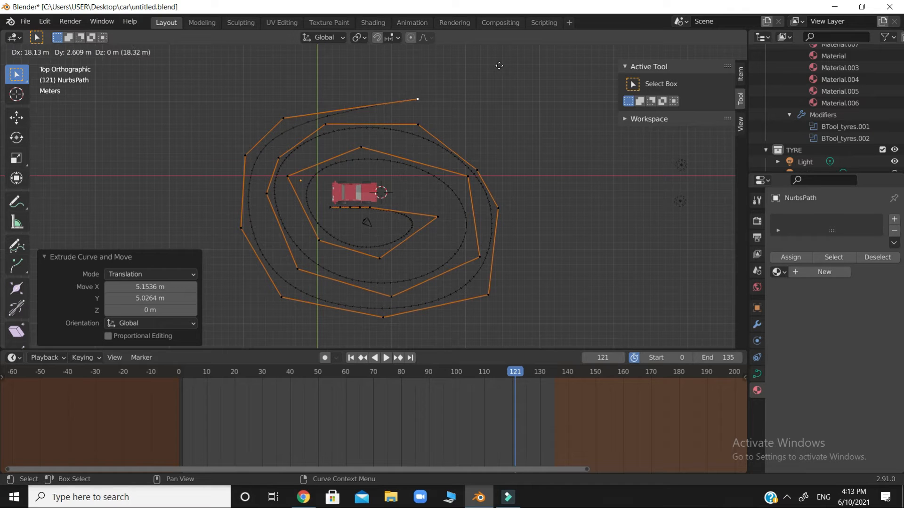
click(430, 63)
key(e)
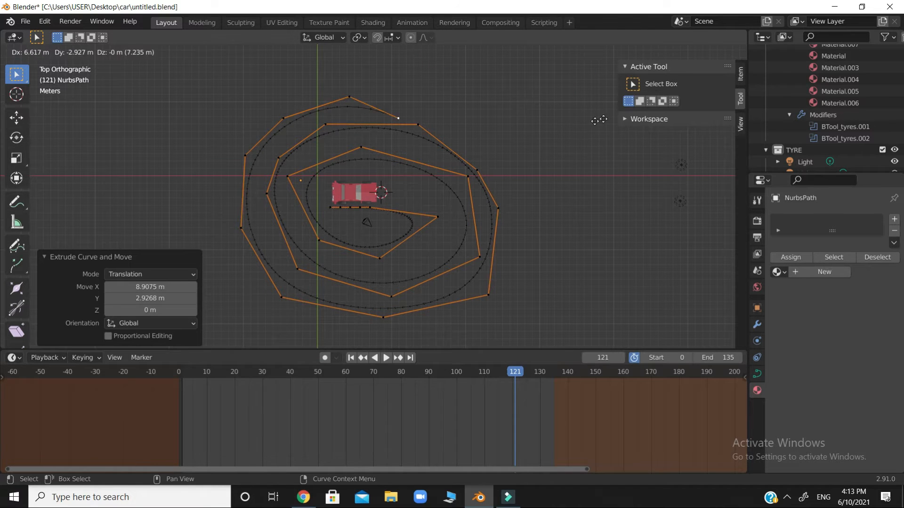
click(606, 120)
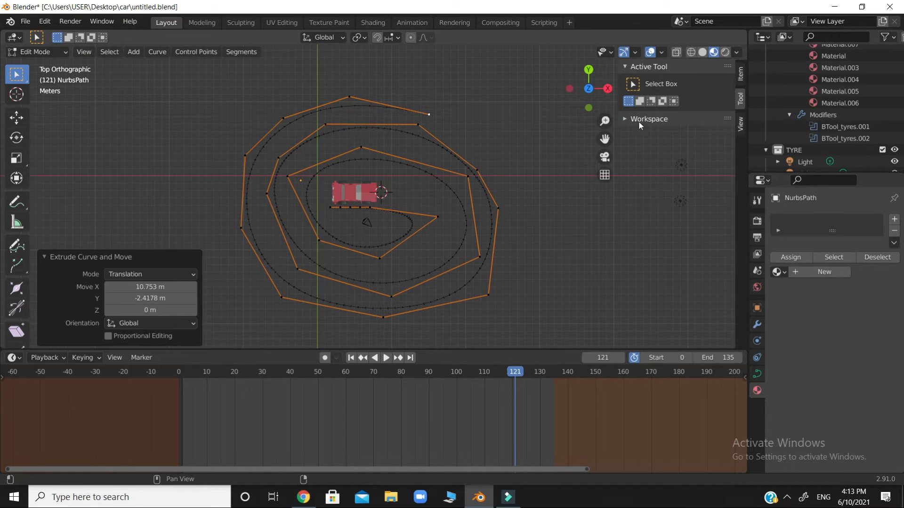
Raise the outermost loop's control points behind the car's rear about 5.6 m along Z
drag(595, 100, 593, 67)
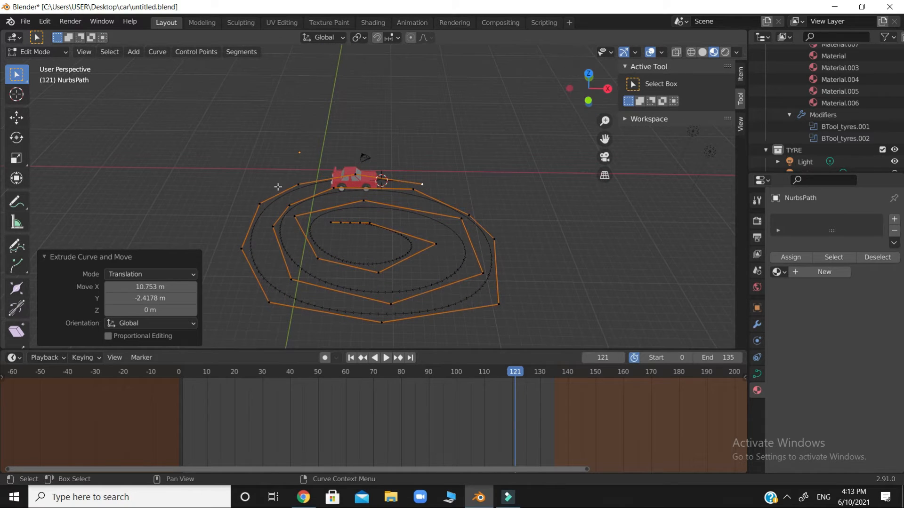
drag(230, 174, 271, 331)
shift+click(270, 304)
shift+click(267, 301)
shift+click(242, 248)
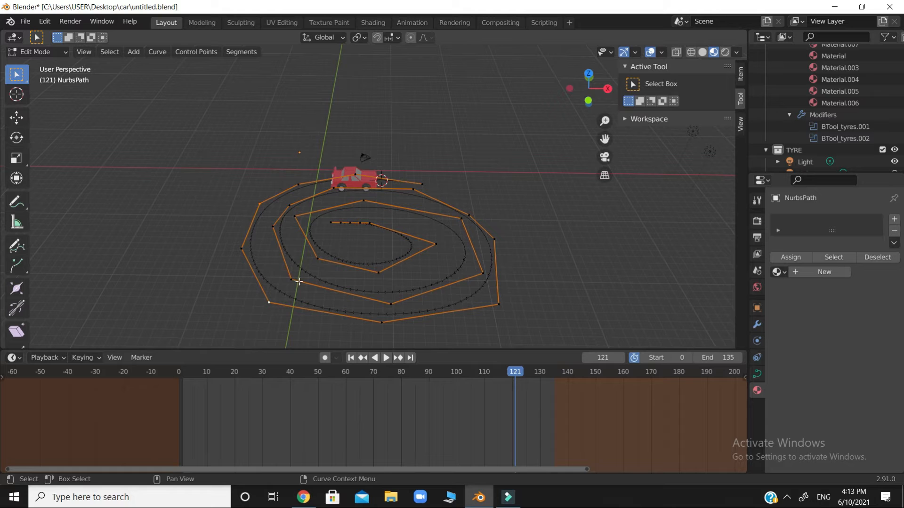
shift+click(241, 248)
key(g)
key(z)
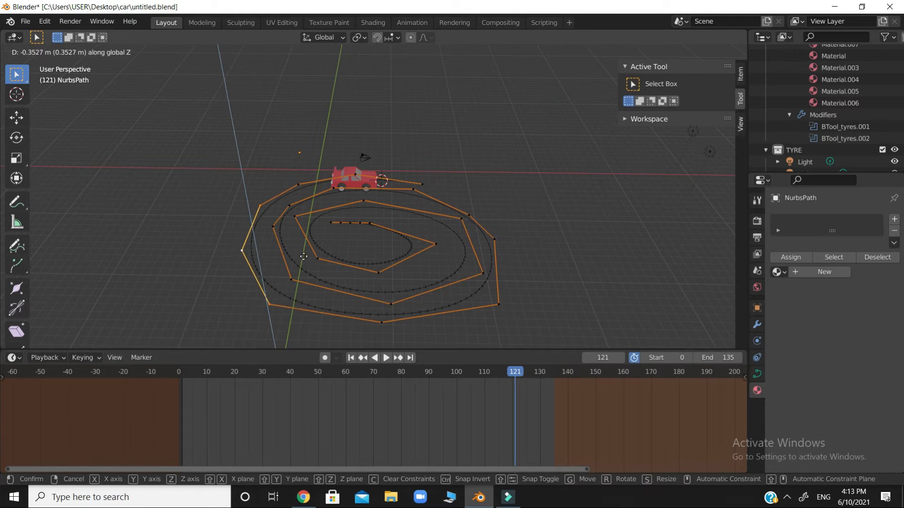
click(290, 228)
Raise the middle loop's control points behind the car's rear about 2.2 m along Z
drag(583, 93, 546, 131)
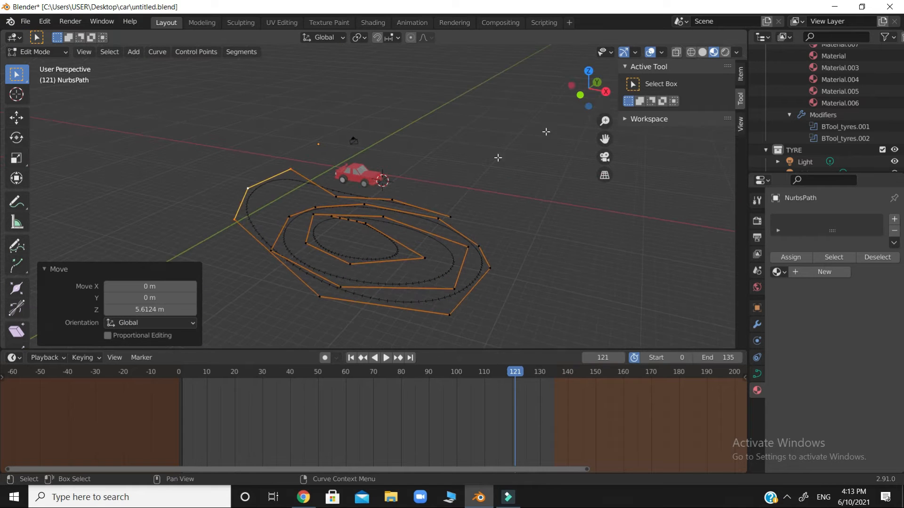
click(287, 216)
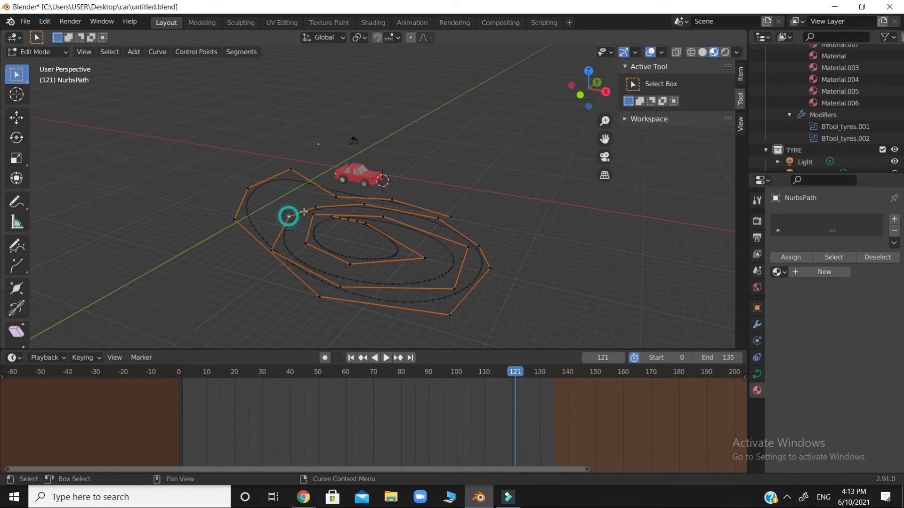
shift+click(273, 249)
key(g)
key(z)
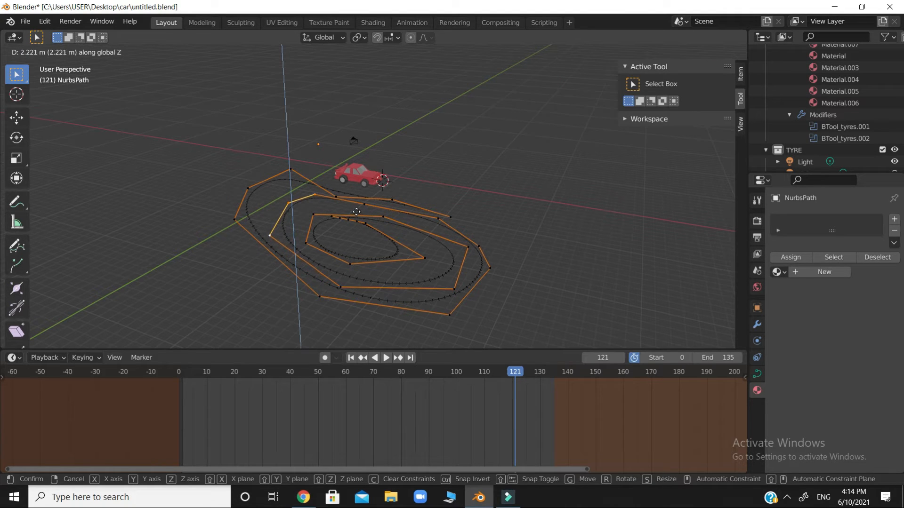
click(356, 212)
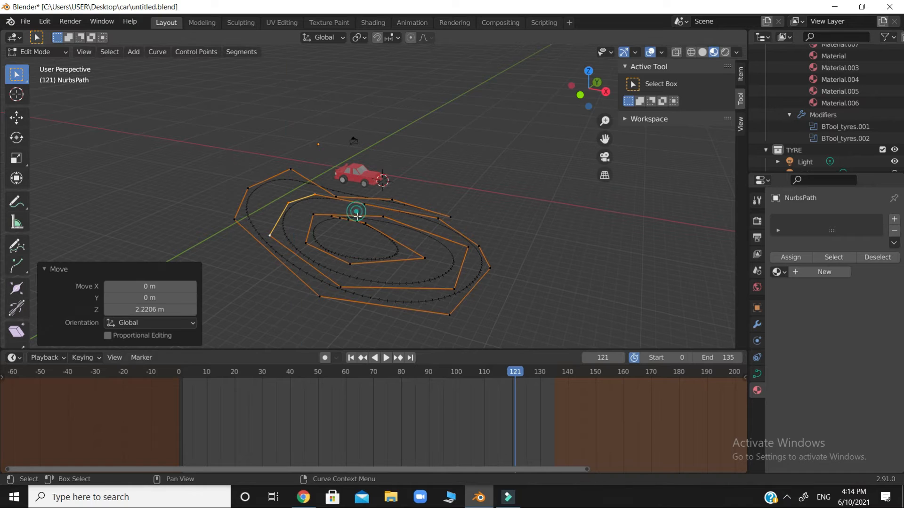
Move the innermost loop's two control points behind the car's rear along Z, and clear the selection
click(314, 215)
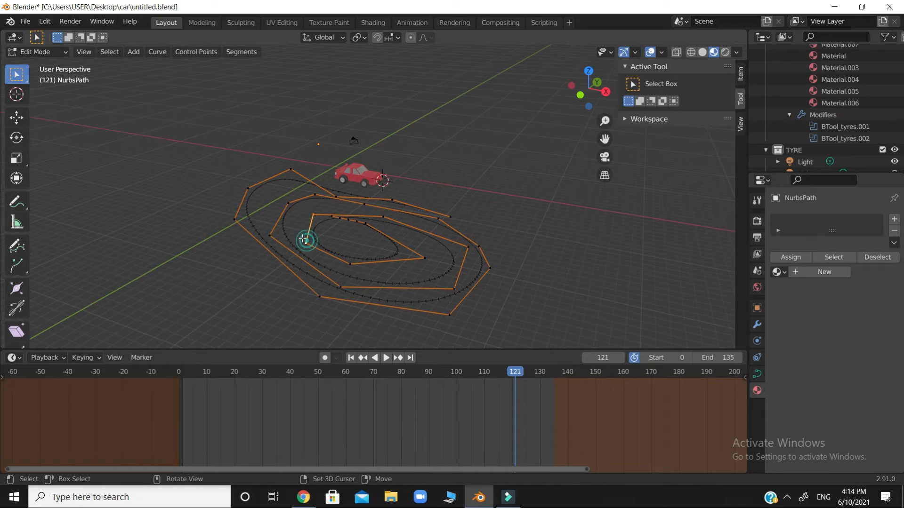
key(g)
key(z)
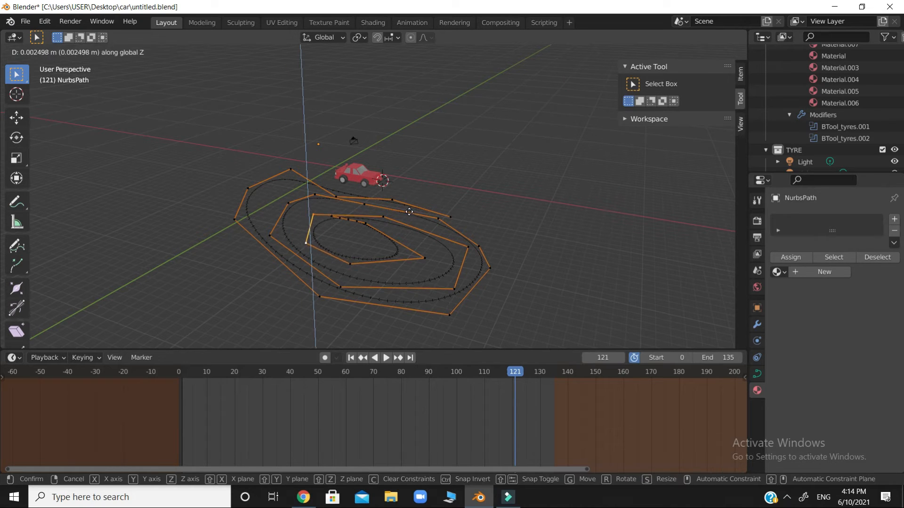
click(520, 192)
click(521, 193)
Move the path's first corner point ahead of the car about -0.5 m in X, 1.1 m in Y and 0.8 m in Z
drag(593, 105, 713, 135)
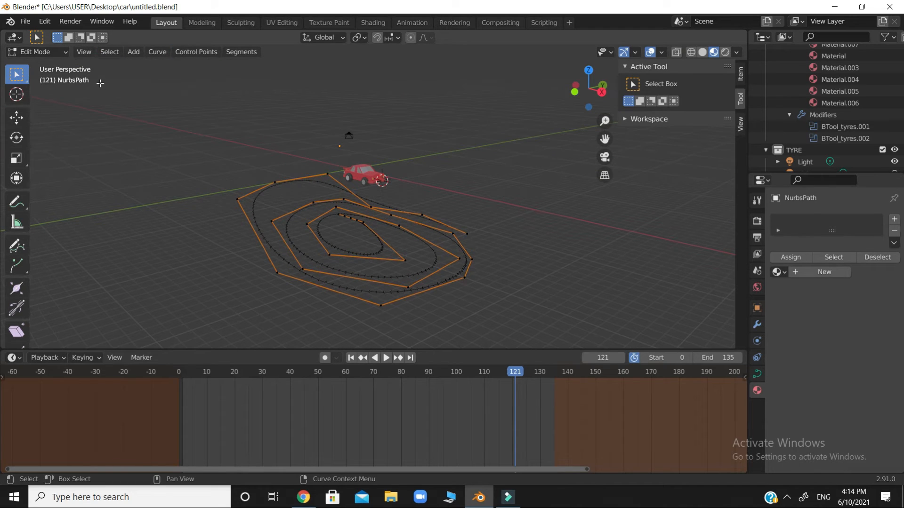
key(Tab)
drag(589, 94, 413, 197)
key(Tab)
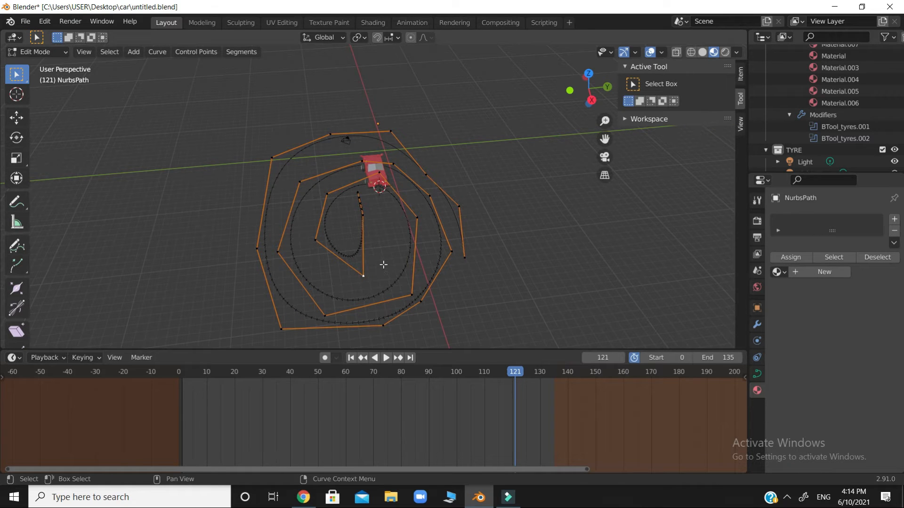
key(g)
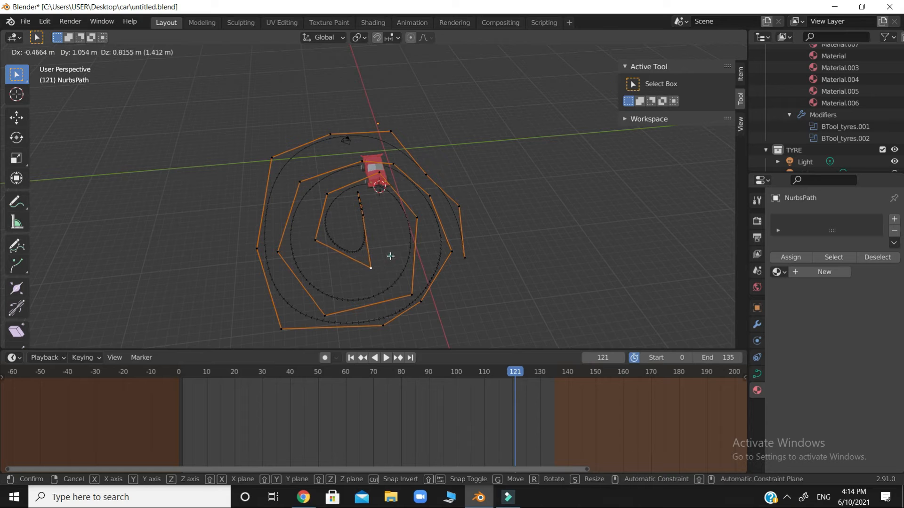
click(390, 257)
Move the path's straight starting points about 0.4 m in X, 1.2 m in Y and -0.2 m in Z, and leave Edit Mode
drag(355, 190, 381, 232)
key(g)
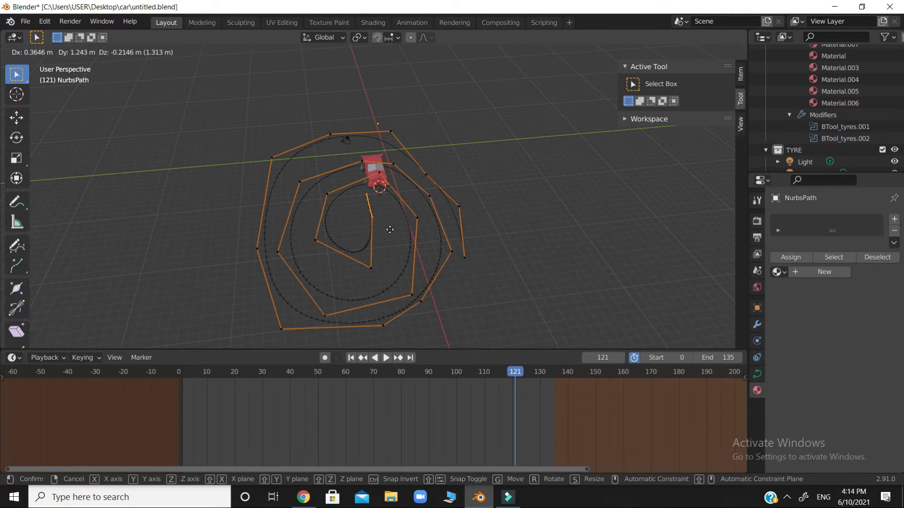
click(389, 229)
click(514, 199)
drag(581, 96, 658, 73)
key(Tab)
Lower the car about 7 m along Z toward the start of the path
click(363, 184)
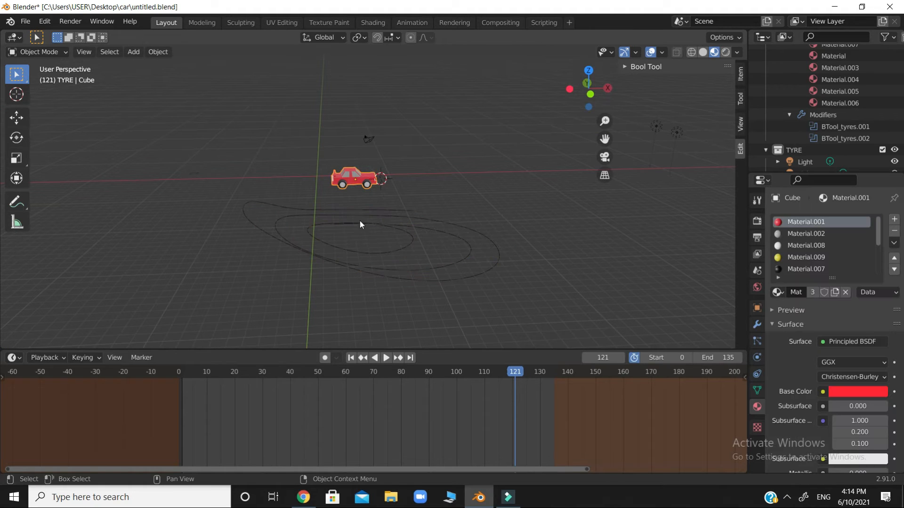
drag(589, 92, 484, 144)
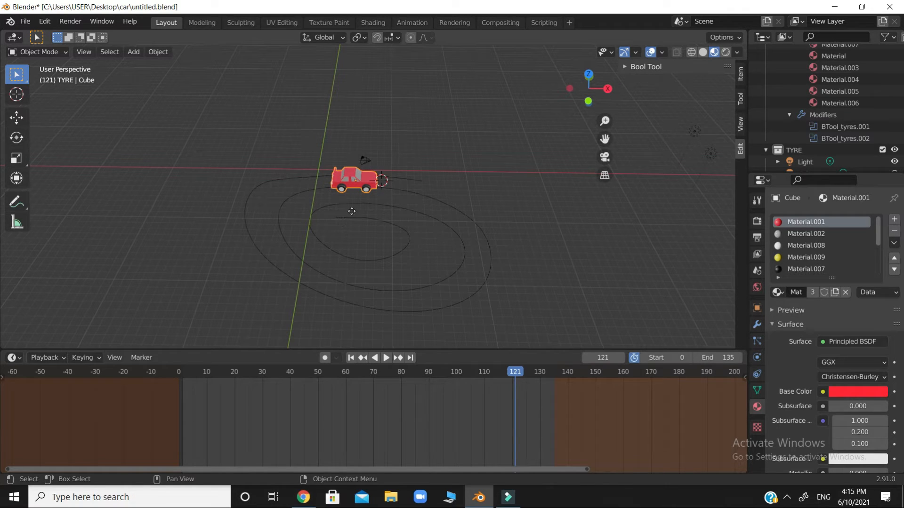
key(g)
key(z)
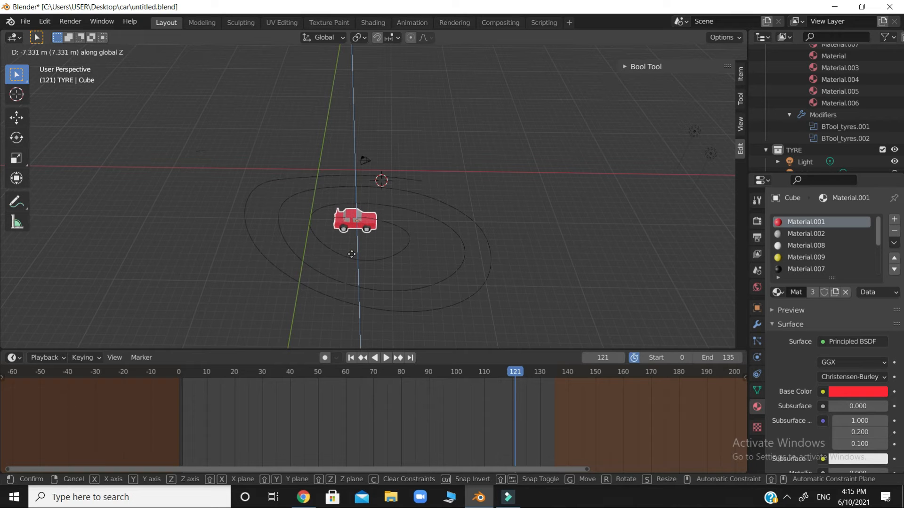
click(349, 250)
Raise the car about 0.87 m along Z and shift it about -1.54 m along Y
drag(598, 93, 546, 95)
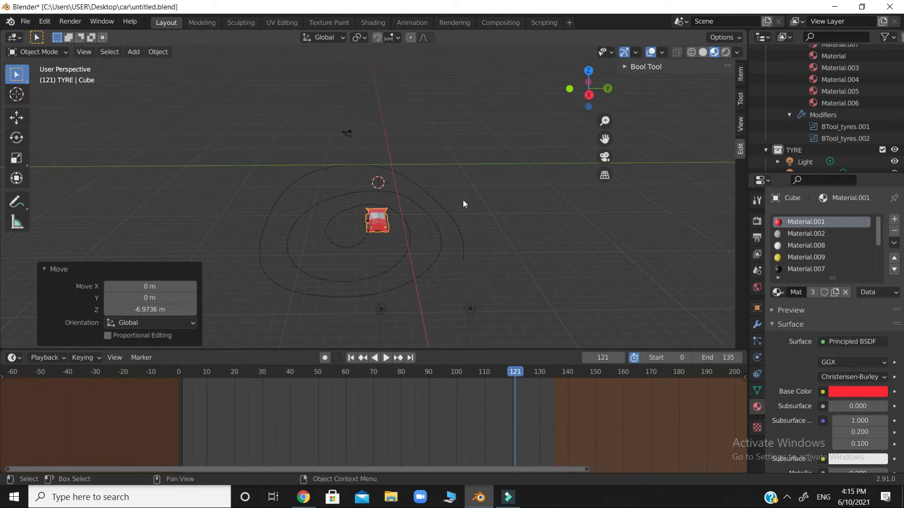
key(g)
key(z)
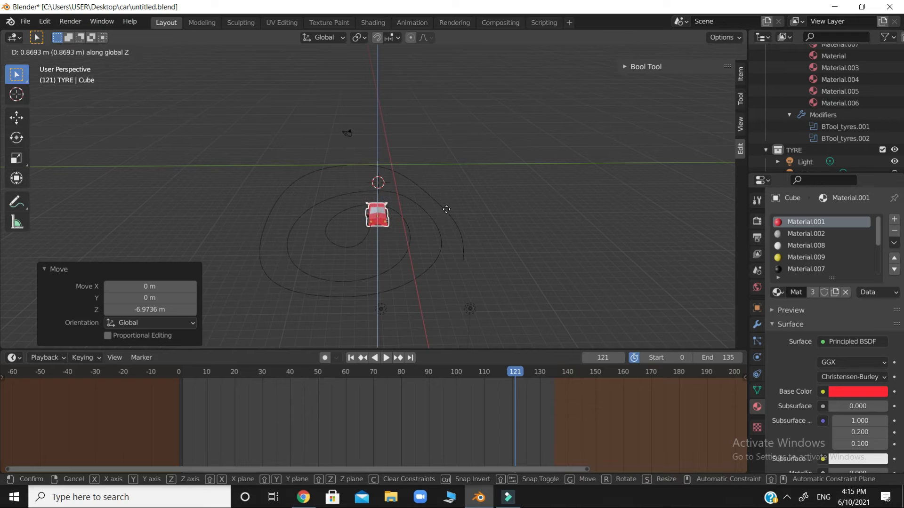
click(446, 209)
key(g)
key(x)
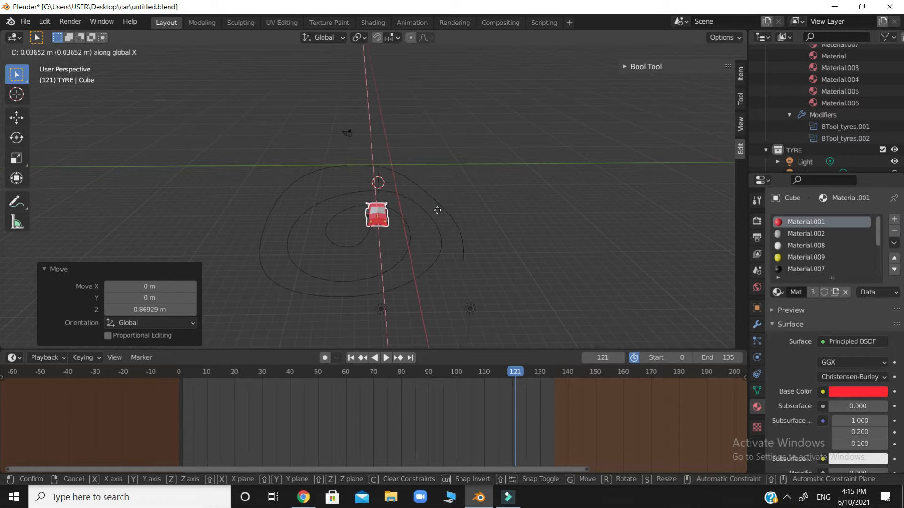
key(y)
click(436, 210)
Nudge the car along Y in two small moves, about 0.23 m for the second, to align it with the path's start
drag(559, 113, 492, 126)
key(g)
key(y)
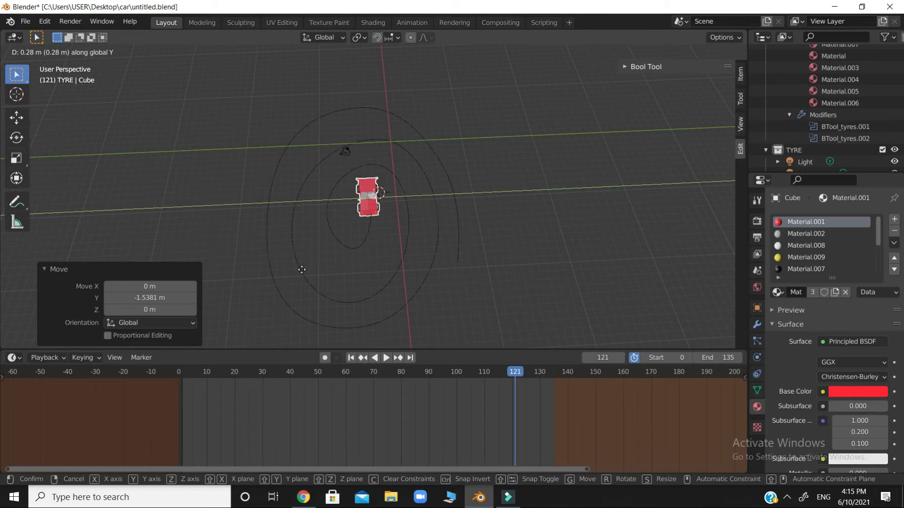
click(304, 270)
drag(587, 90, 465, 171)
key(g)
key(y)
click(456, 165)
drag(581, 86, 538, 95)
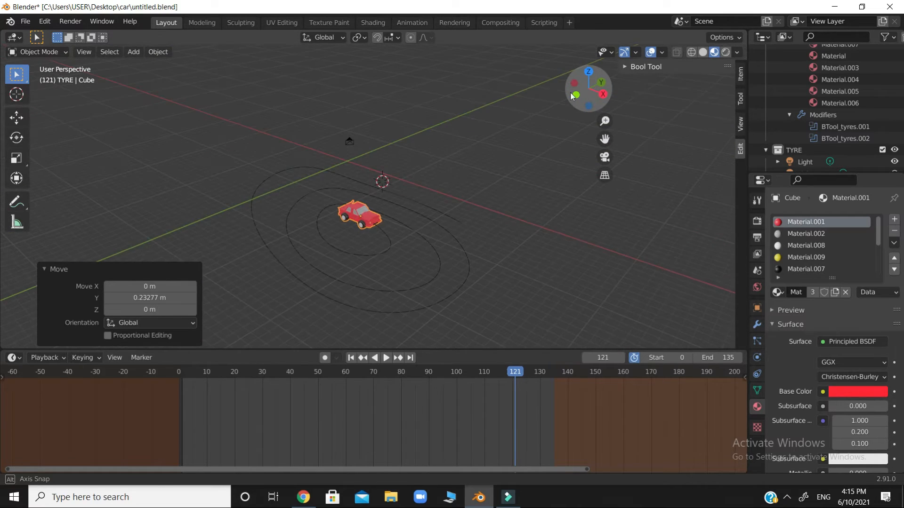
Select the car followed by the NURBS path and parent the car to the path with Follow Path
scroll(468, 150, down, 2)
scroll(459, 184, up, 2)
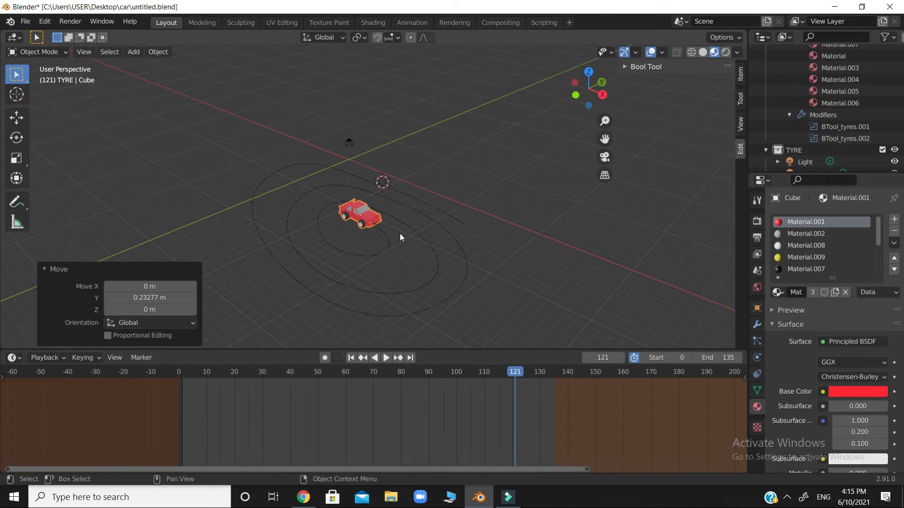
click(384, 253)
click(502, 214)
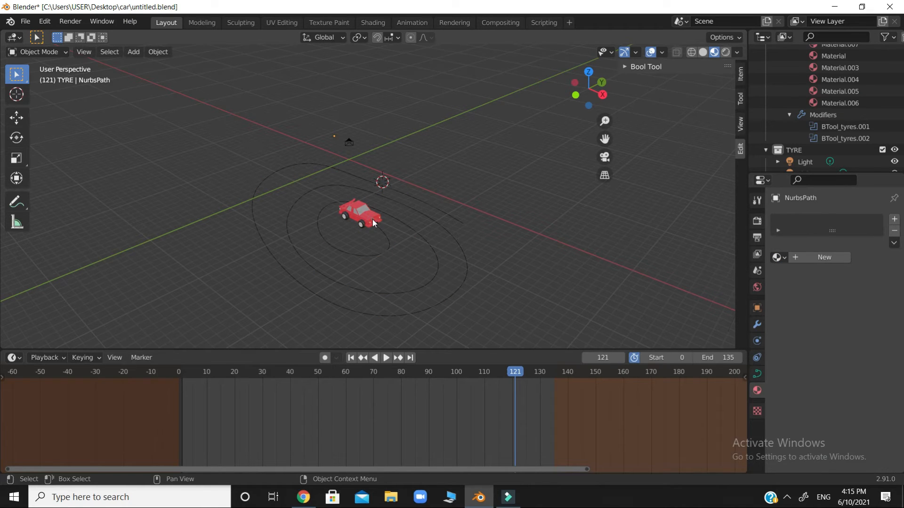
click(374, 223)
click(384, 253)
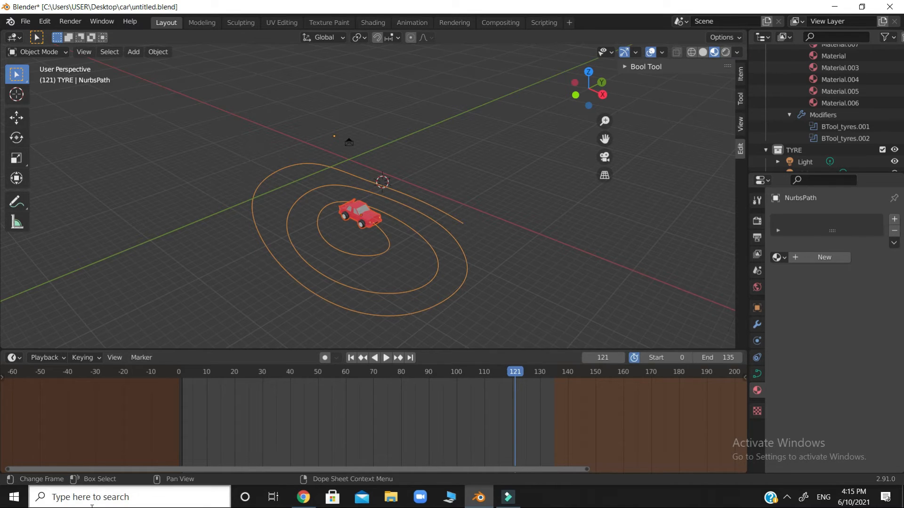
key(ctrl+p)
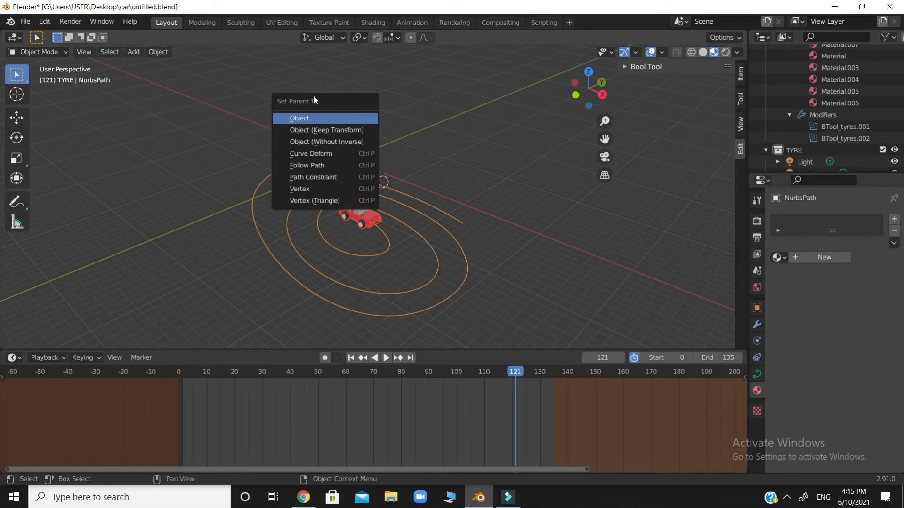
click(318, 165)
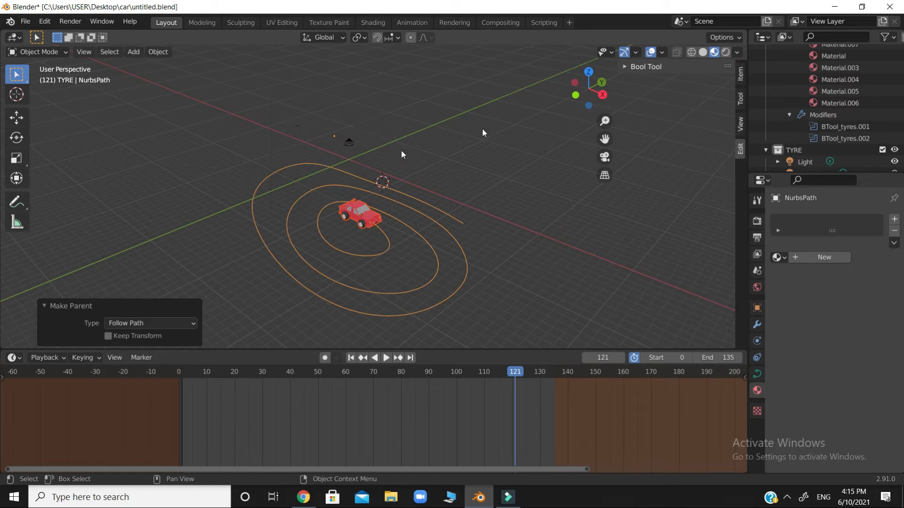
Return to frame 0 and play the animation to check the car's movement along the spiral path
drag(598, 94, 620, 88)
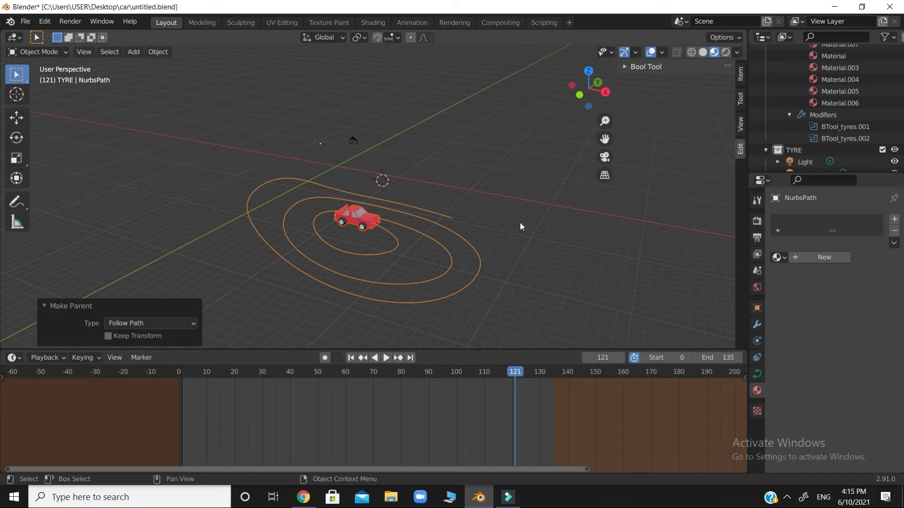
drag(513, 373, 180, 381)
key(space)
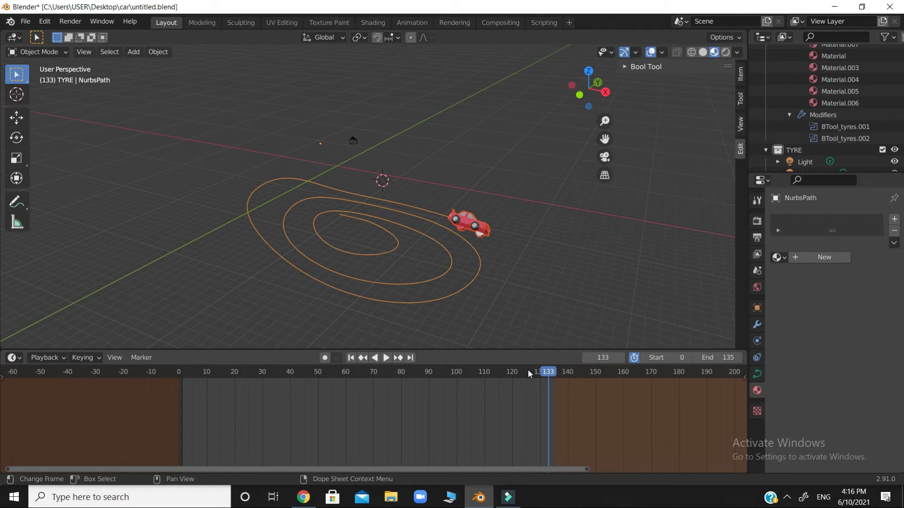
click(387, 358)
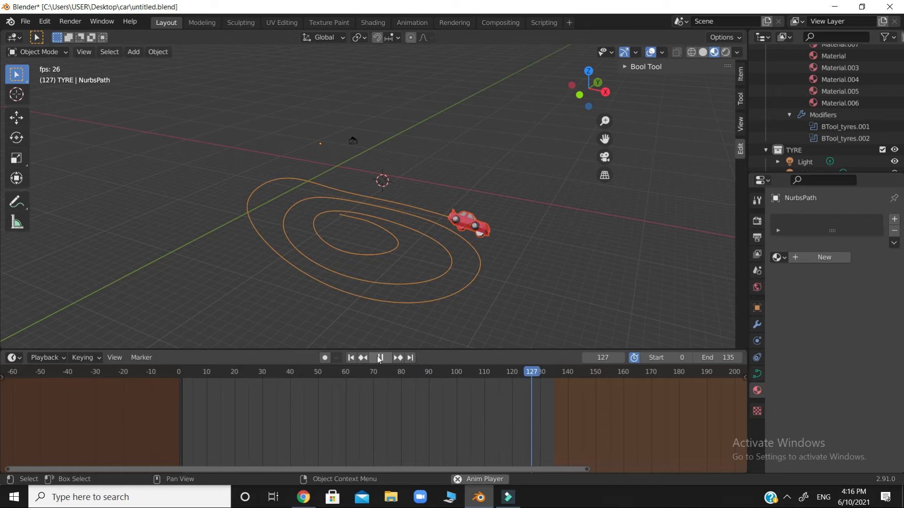
click(379, 358)
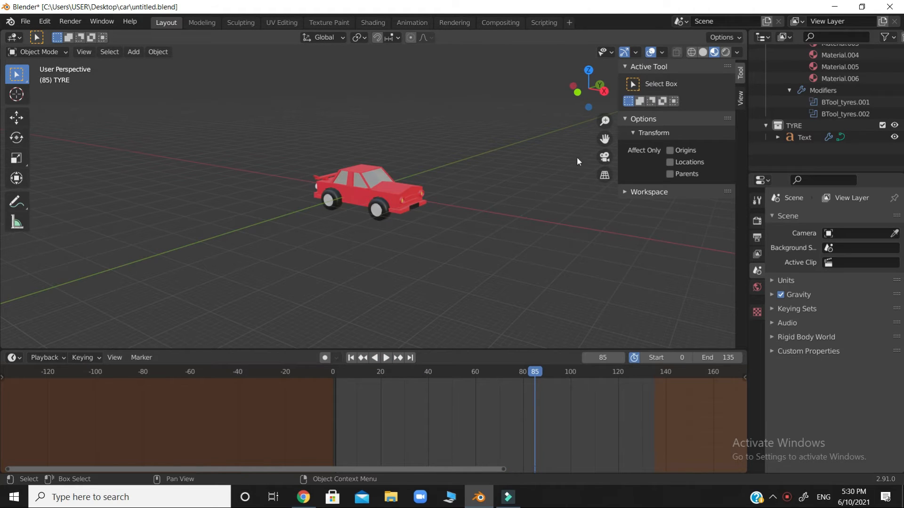
Undo the last deletions to bring back the lights, the Bezier circle and its camera
drag(577, 97, 565, 101)
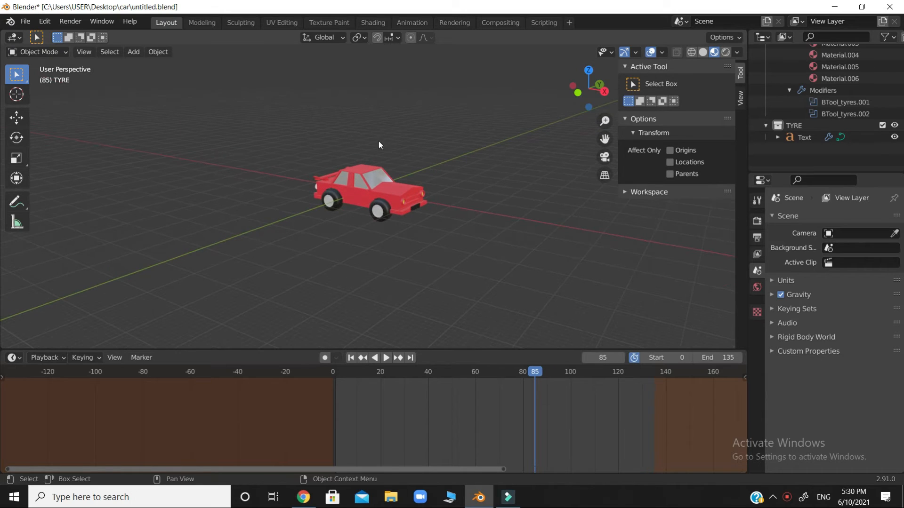
key(ctrl+z)
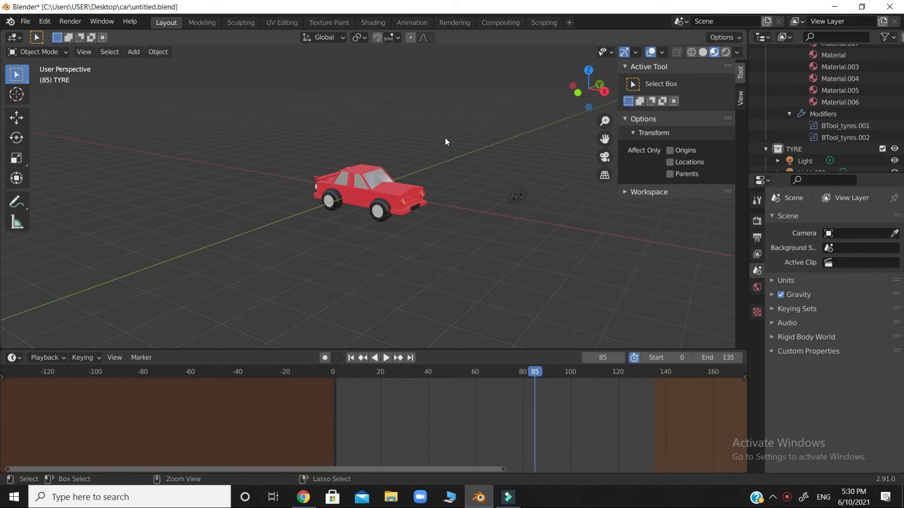
key(ctrl+z)
key(ctrl+z)
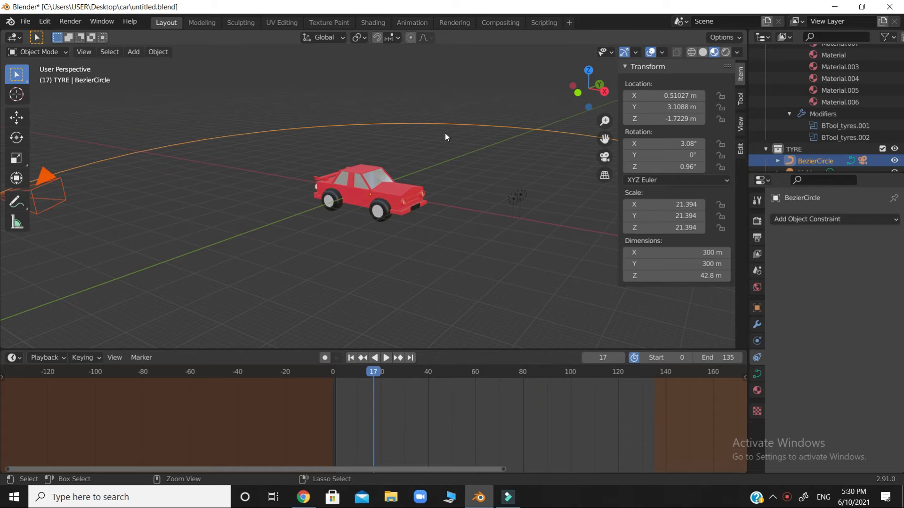
Play the animation through the camera to review its orbit around the car, return to the perspective view and stop playback
click(452, 104)
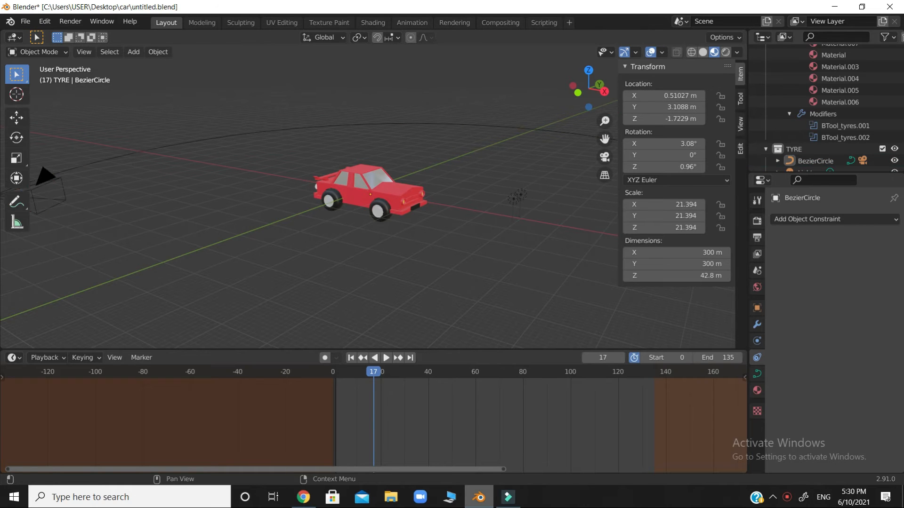
key(KP_0)
key(space)
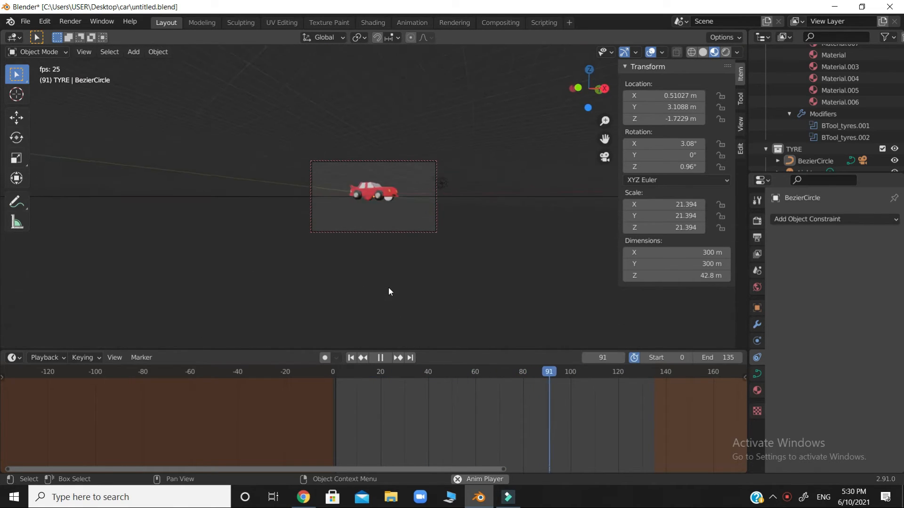
key(KP_0)
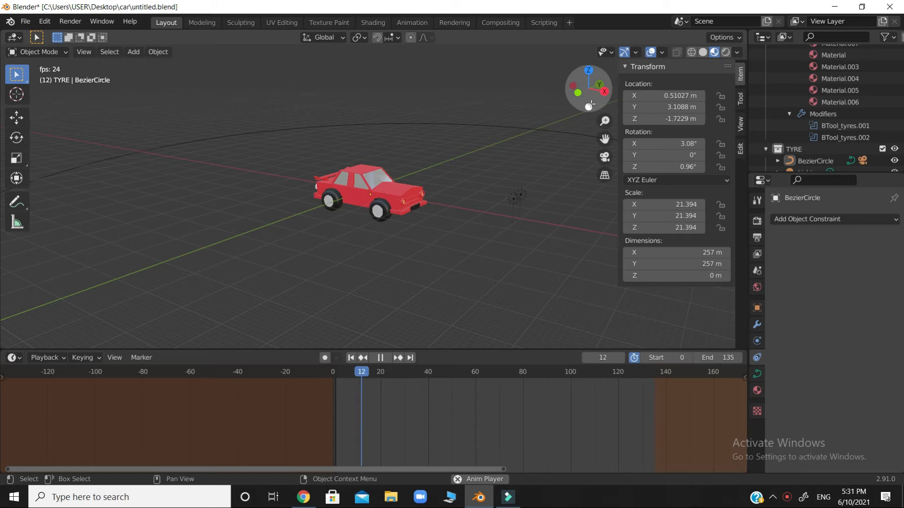
key(space)
Delete the Bezier circle with its camera, and the lights beside the car
drag(228, 81, 371, 131)
key(Delete)
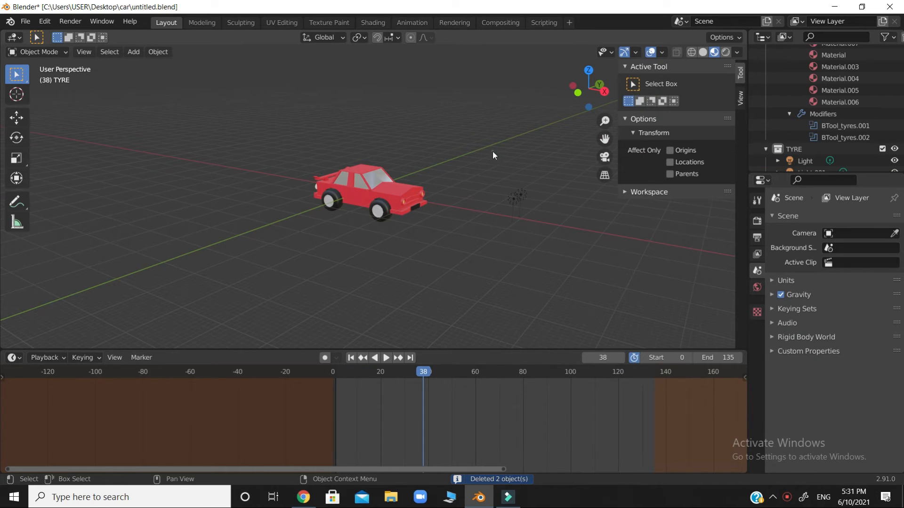
drag(493, 151, 536, 251)
key(Delete)
Add a Bezier circle and scale it uniformly by about 5.92
middle_drag(406, 245, 415, 244)
scroll(415, 244, down, 2)
drag(587, 89, 556, 105)
key(shift+a)
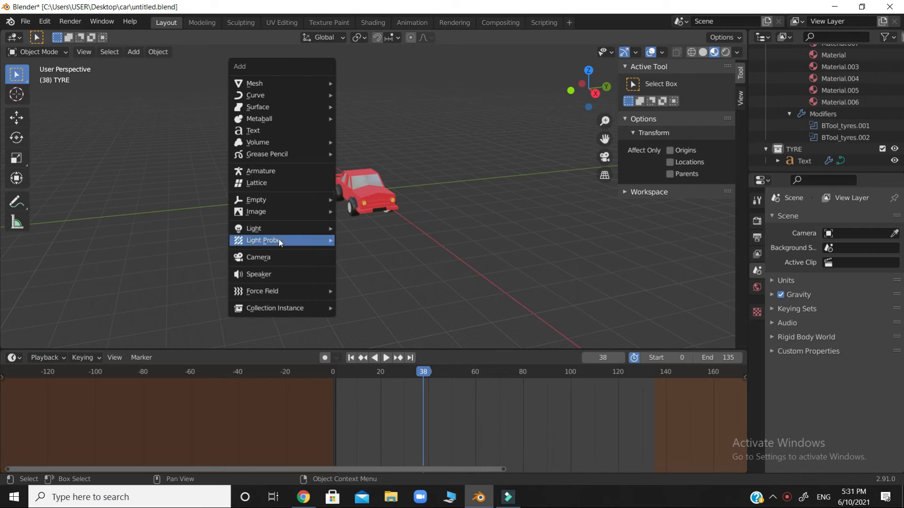
mouse_move(294, 89)
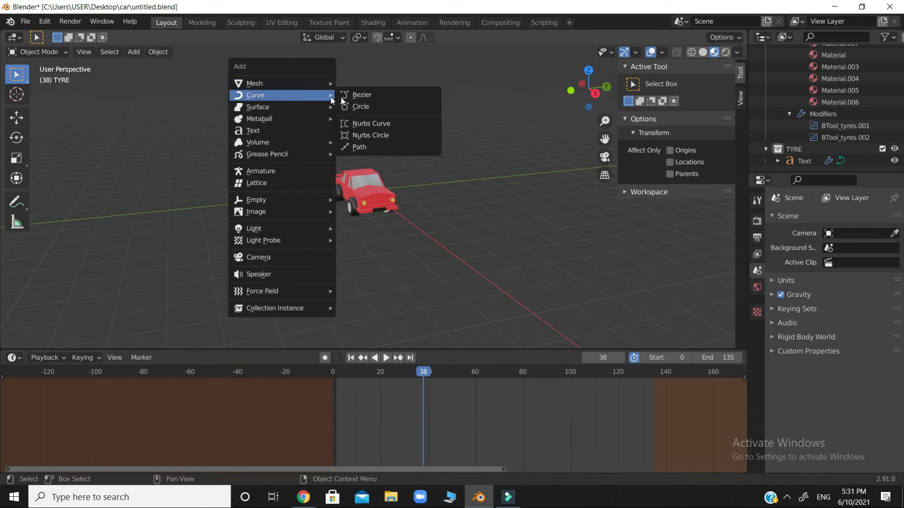
click(354, 106)
key(s)
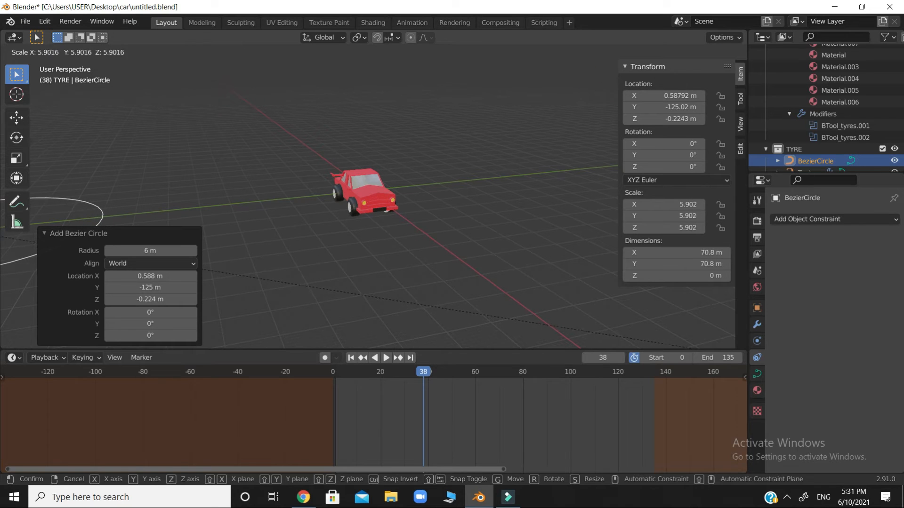
click(187, 239)
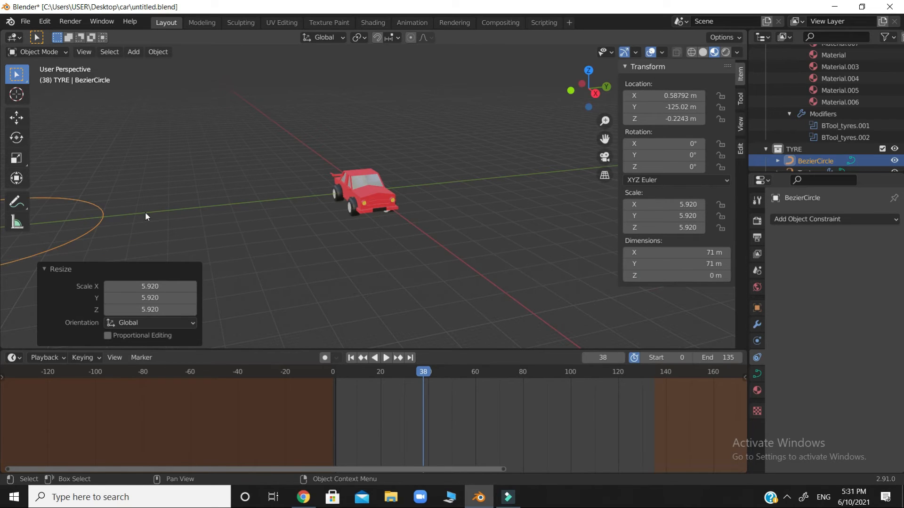
Move the Bezier circle about 125 m along Y to surround the car and scale it up by about 2.86
key(g)
key(y)
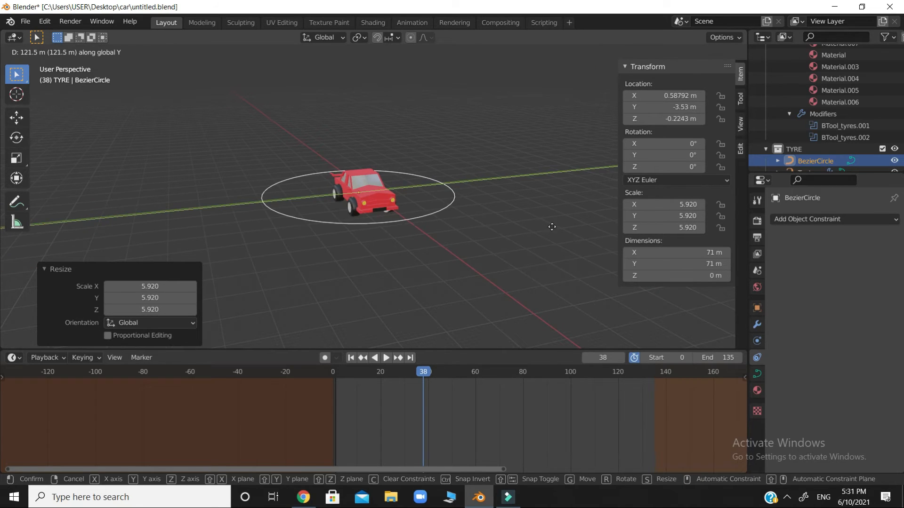
click(549, 228)
key(s)
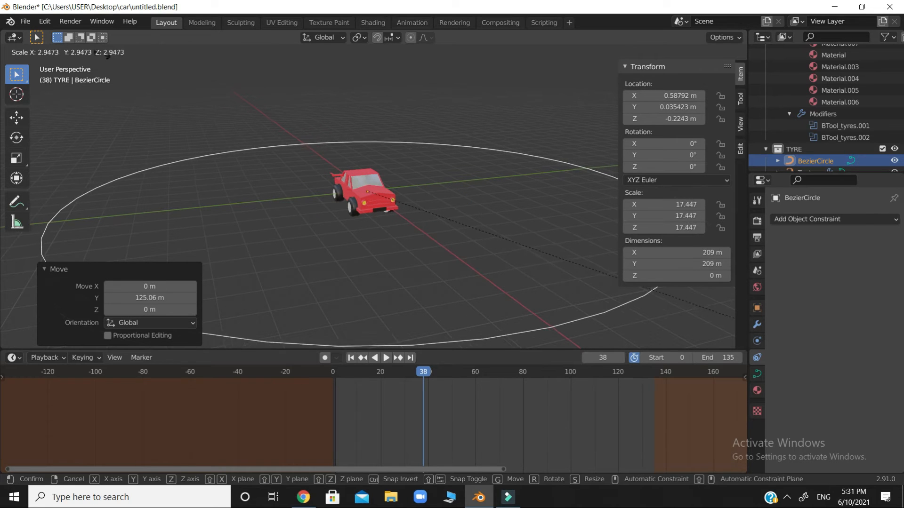
click(111, 59)
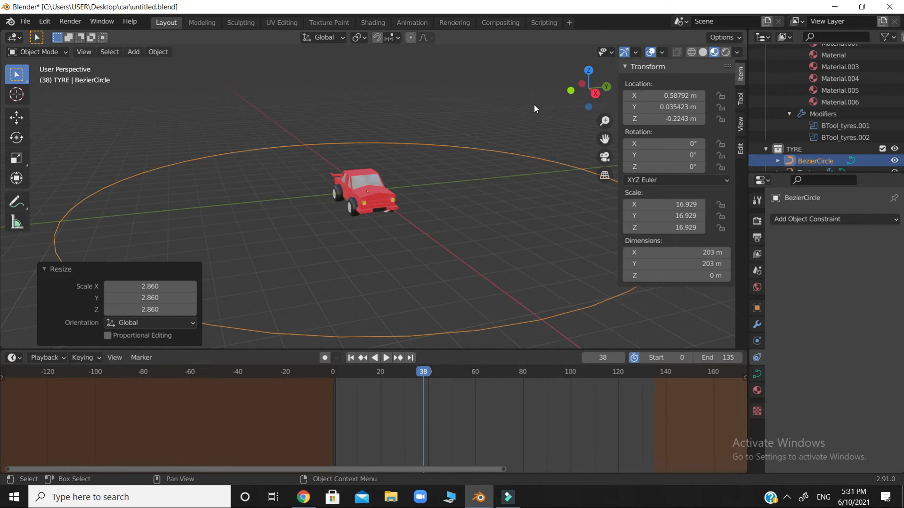
Centre the Bezier circle on the car from the top view, moving it about -4.2 m in X and -4.9 m in Y
key(KP_7)
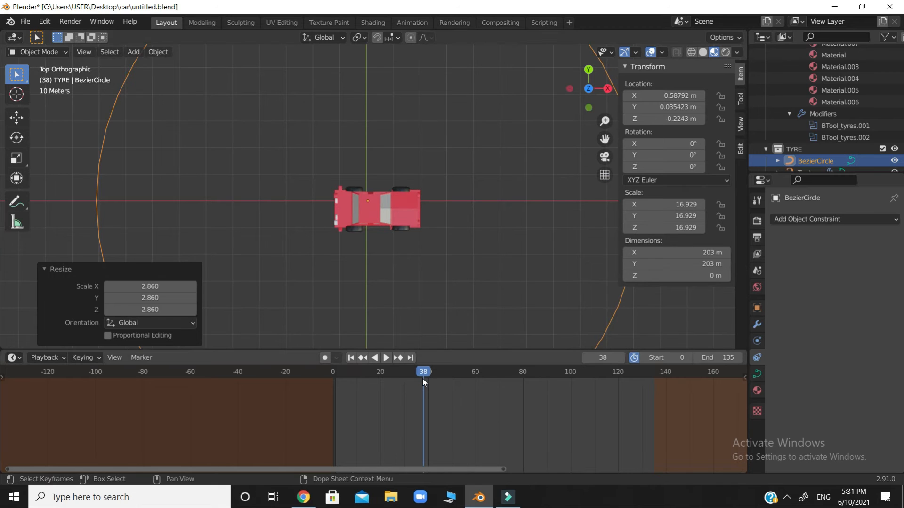
key(x)
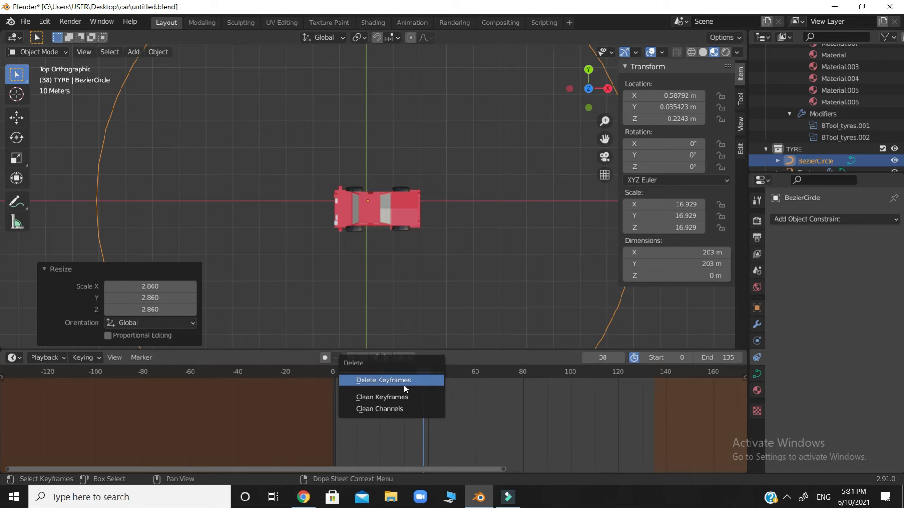
key(g)
key(x)
click(458, 315)
key(g)
key(y)
click(459, 325)
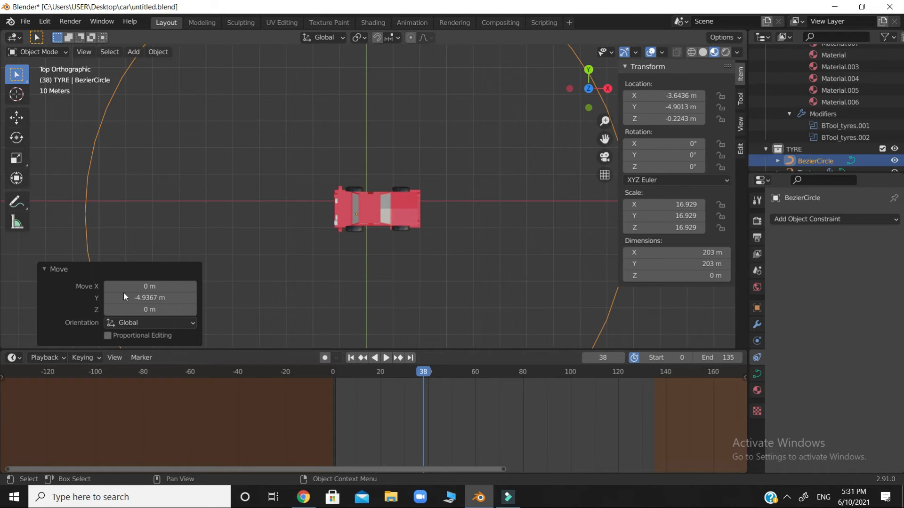
Add a camera and move it about 17.1 m in X, 22.9 m in Y and 26.7 m in Z
mouse_move(588, 88)
mouse_down()
mouse_move(577, 71)
mouse_move(589, 105)
mouse_move(544, 101)
mouse_move(612, 94)
mouse_move(598, 97)
mouse_up()
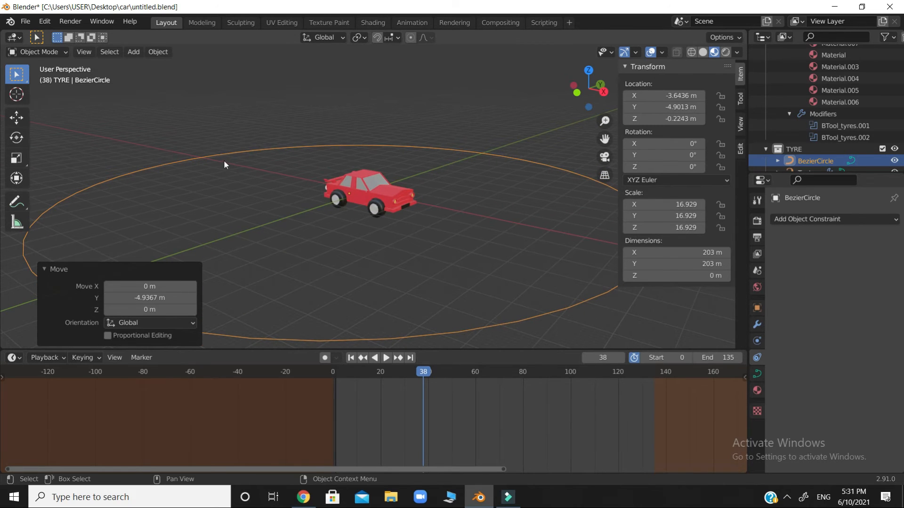
key(shift+a)
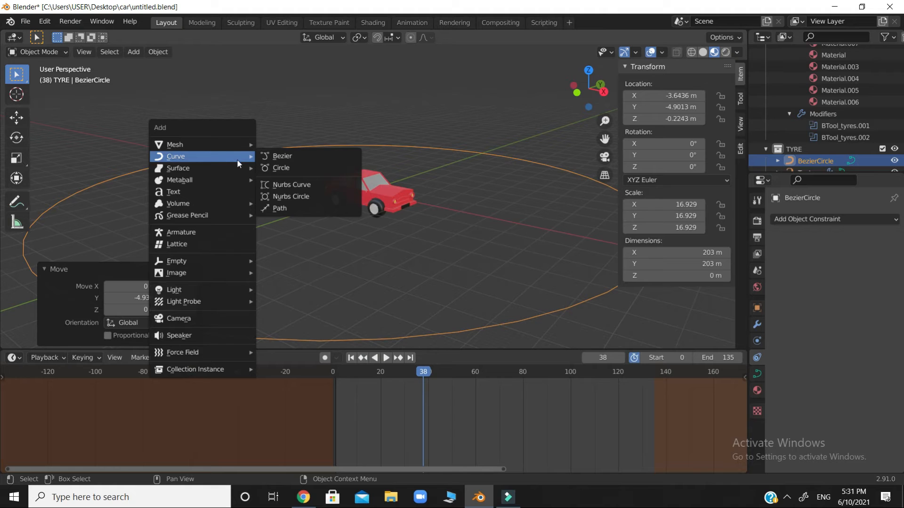
click(236, 317)
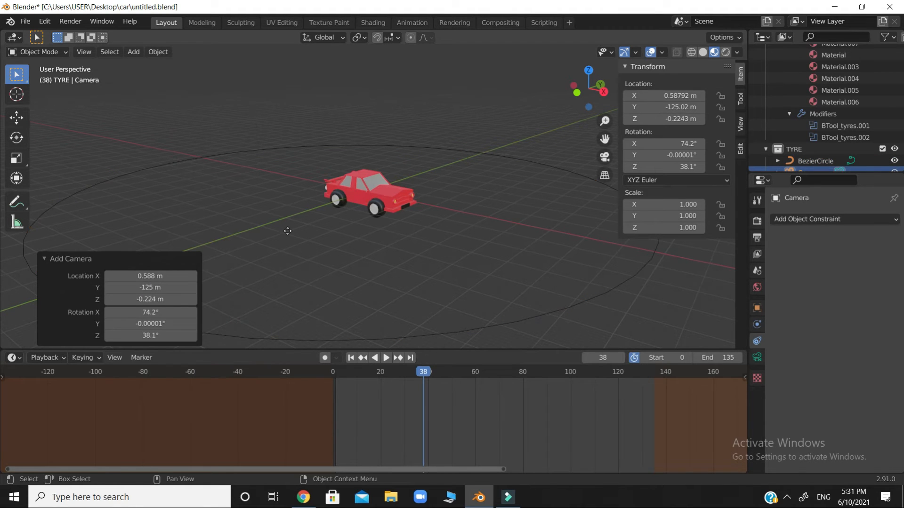
key(g)
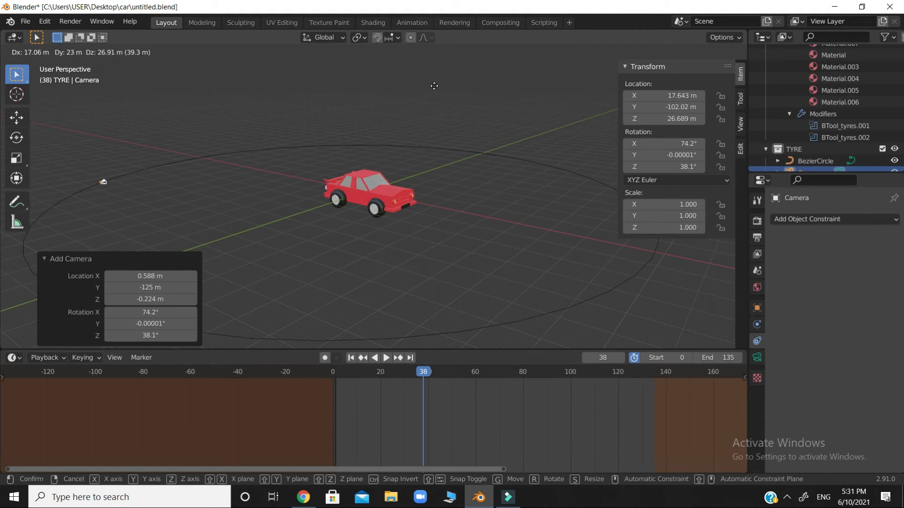
click(430, 85)
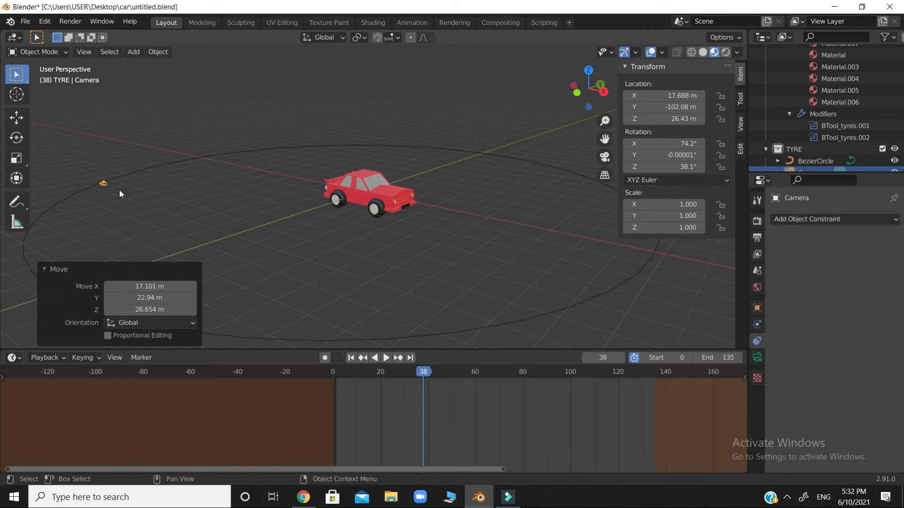
Scale the camera uniformly by about 6.44
key(s)
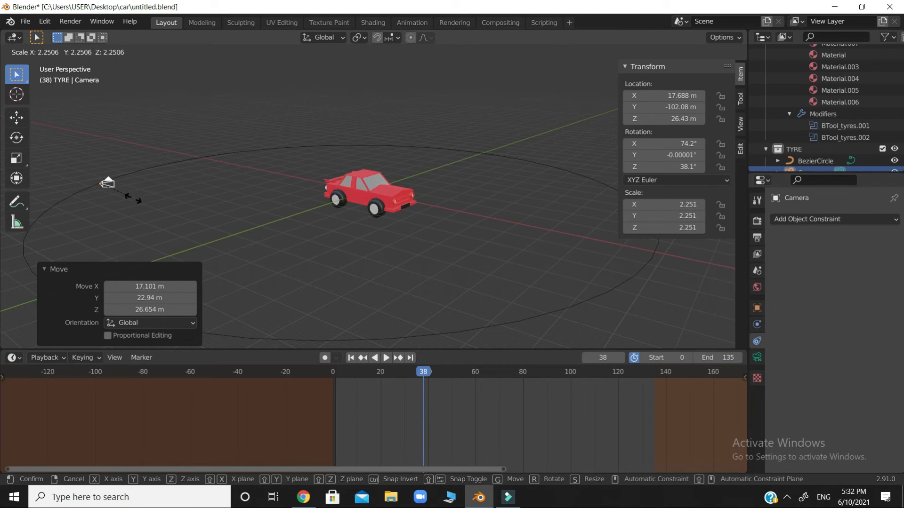
click(192, 216)
drag(589, 89, 516, 129)
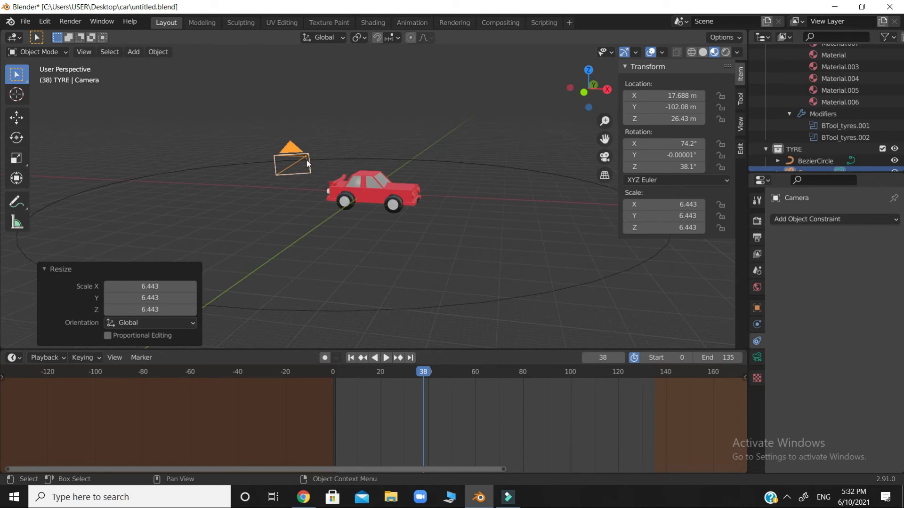
click(257, 319)
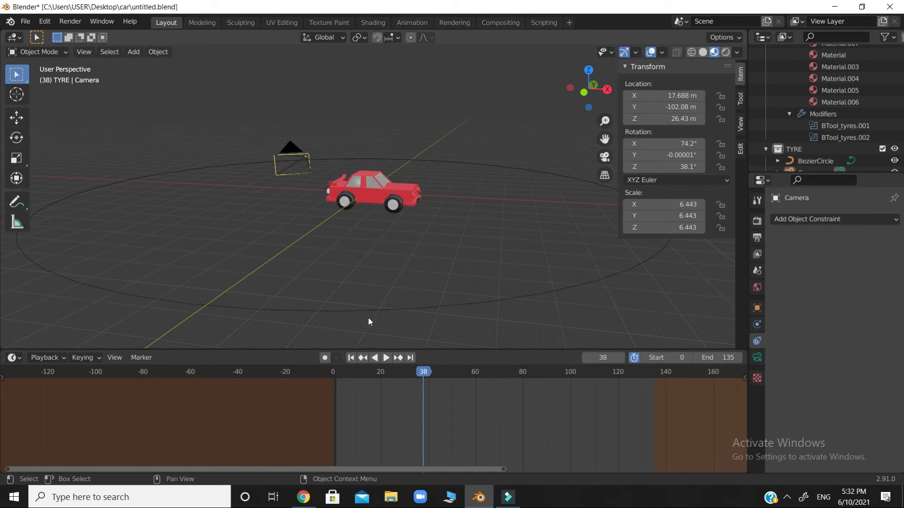
click(299, 160)
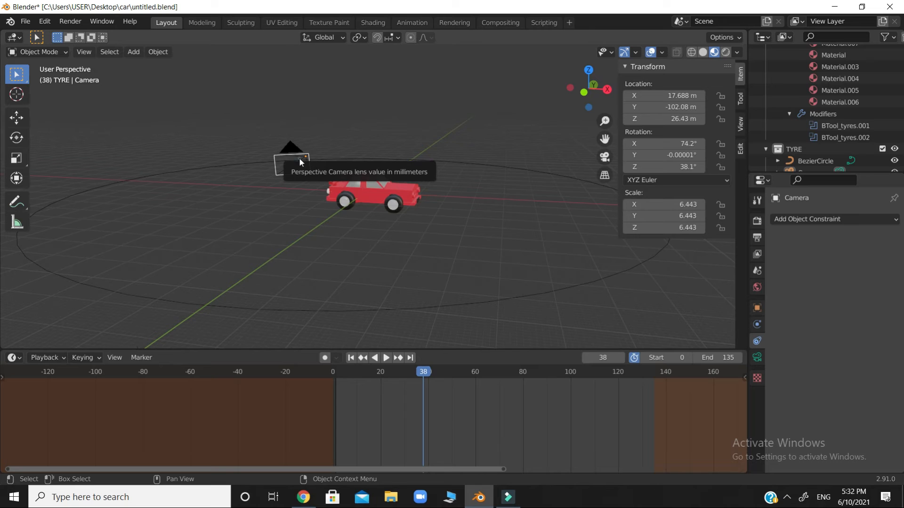
Snap the 3D cursor to the Bezier circle's control point at local Y -6 m, and return to Object Mode
click(252, 163)
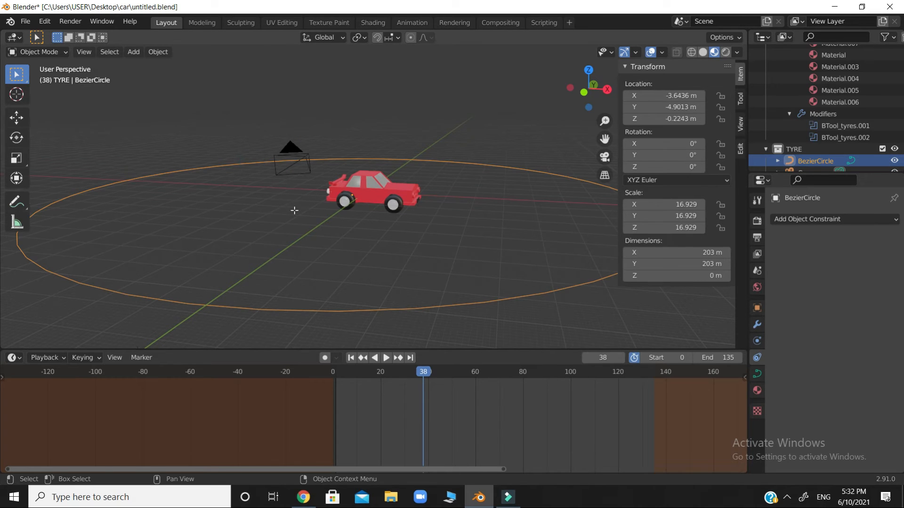
key(Tab)
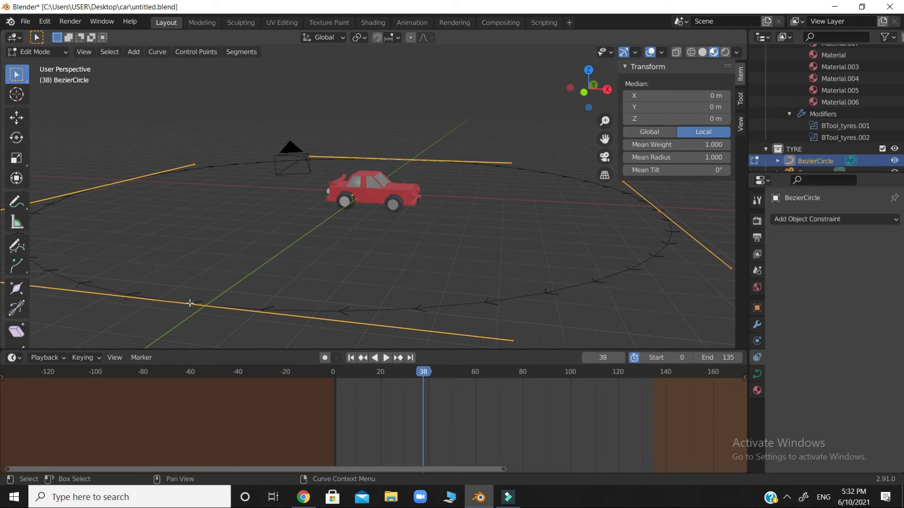
click(189, 303)
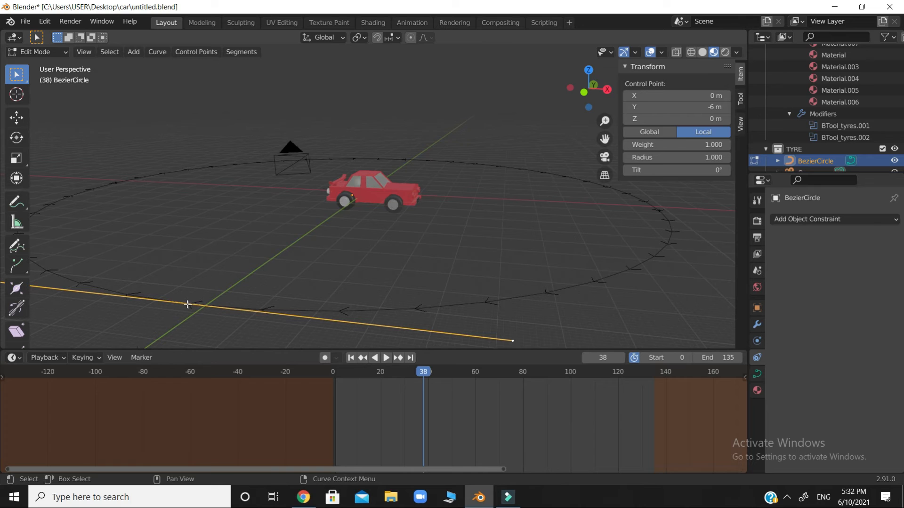
click(189, 305)
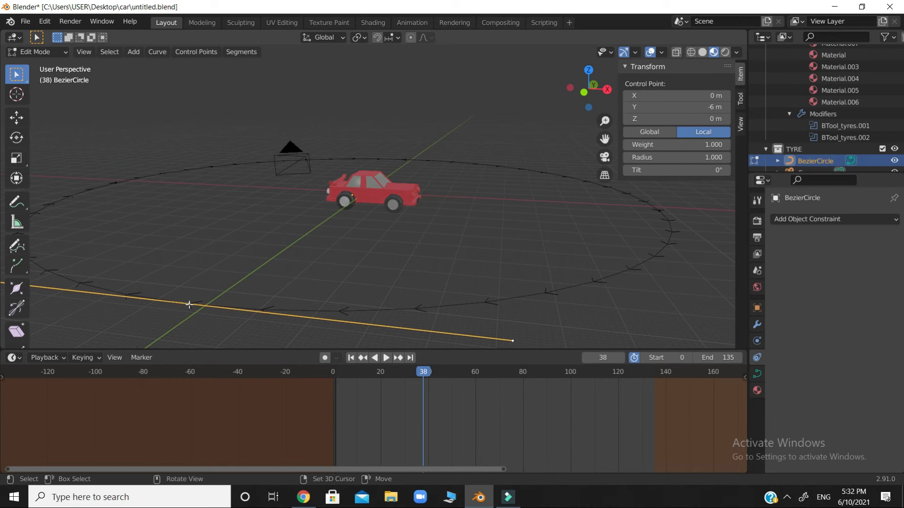
key(shift+s)
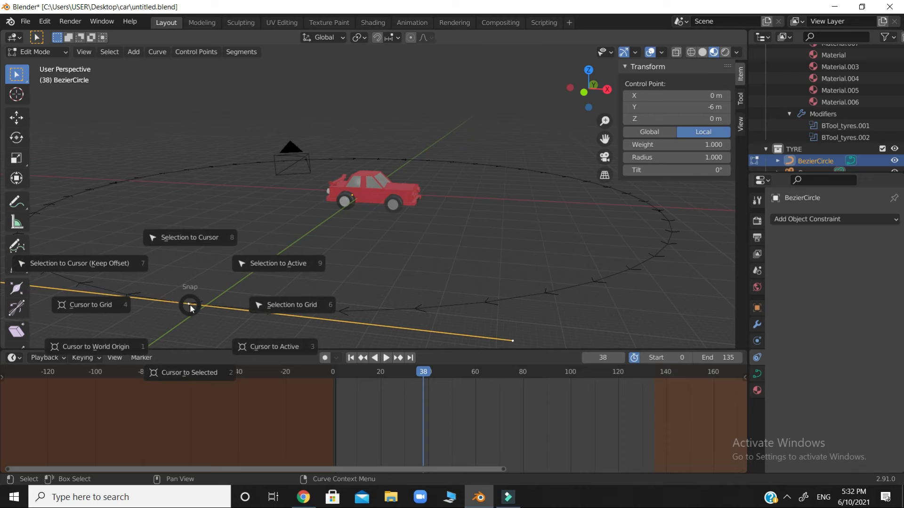
click(199, 371)
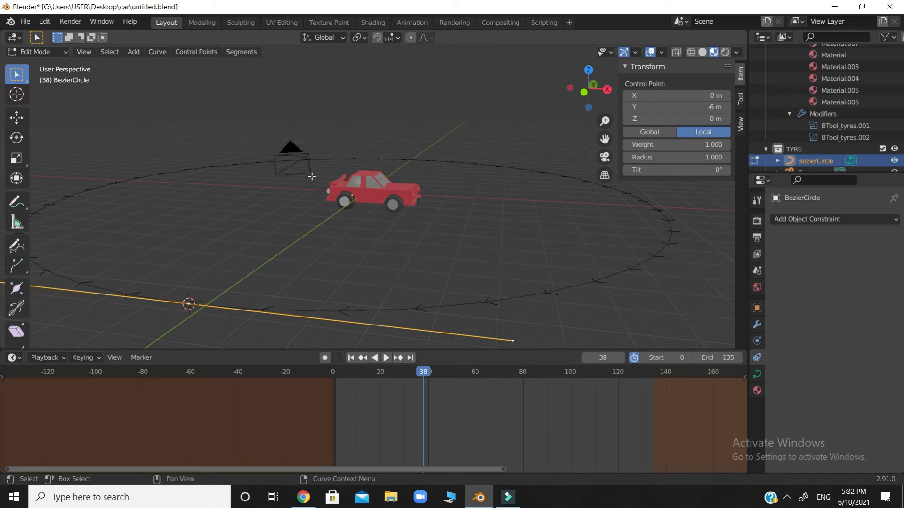
key(Tab)
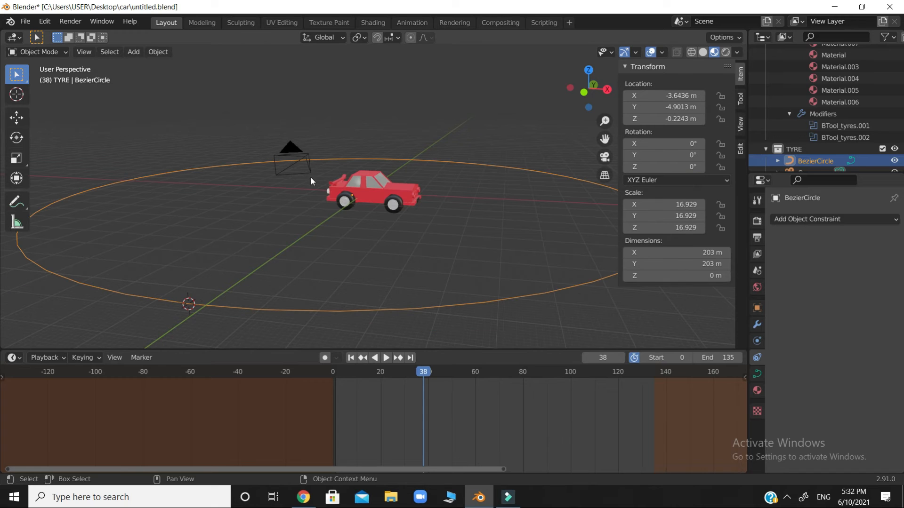
Set the camera's X rotation to 90° and its Z rotation to 0°
click(285, 171)
click(684, 143)
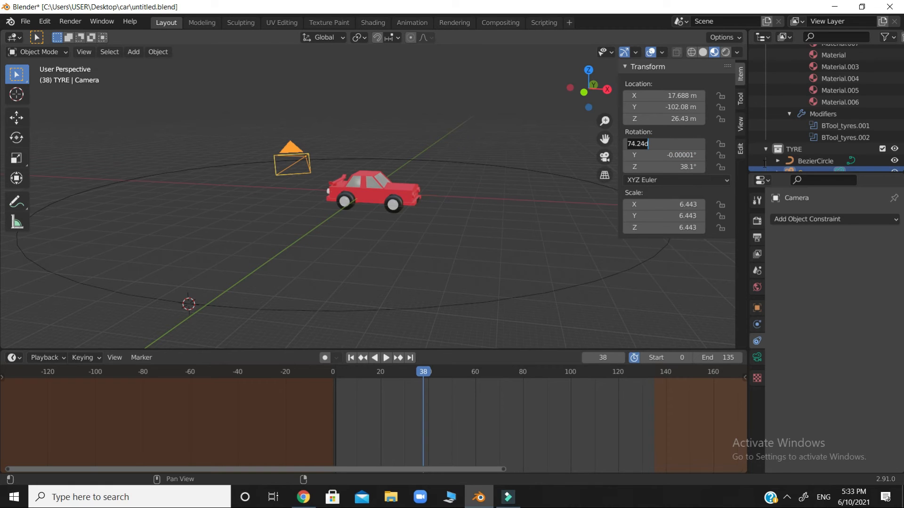
text(90)
key(Return)
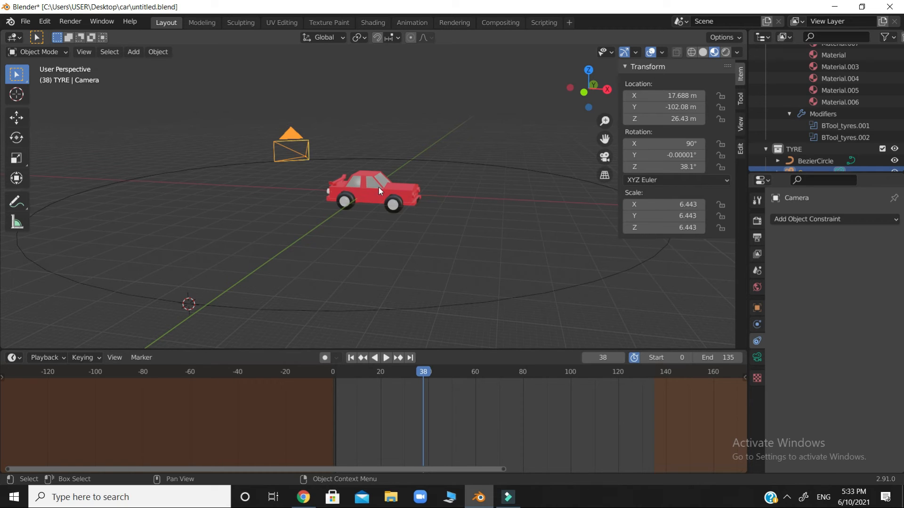
click(676, 167)
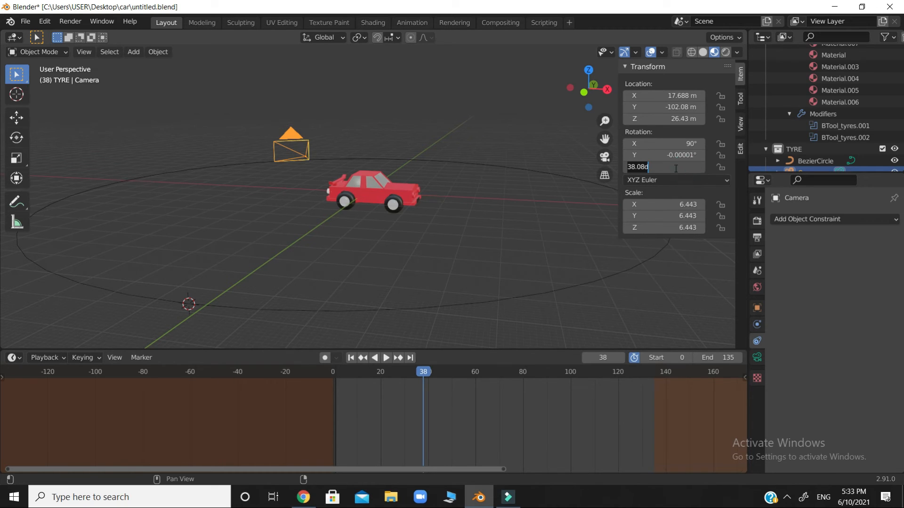
text(0)
key(Return)
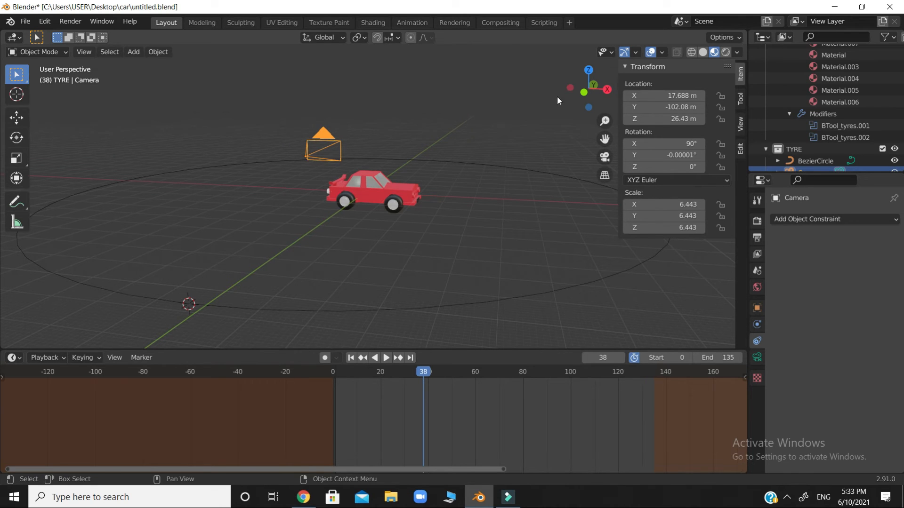
Snap the camera to the 3D cursor on the Bezier circle
drag(580, 92, 442, 156)
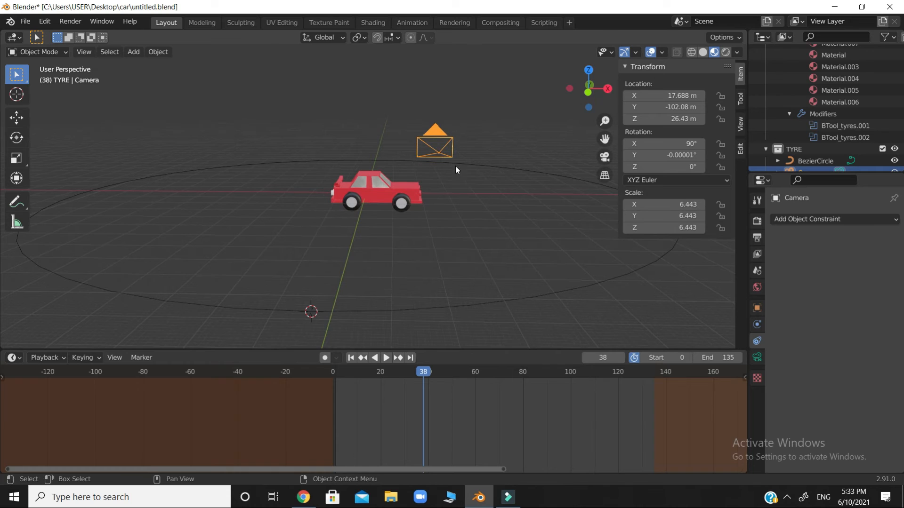
drag(581, 92, 510, 103)
key(KP_1)
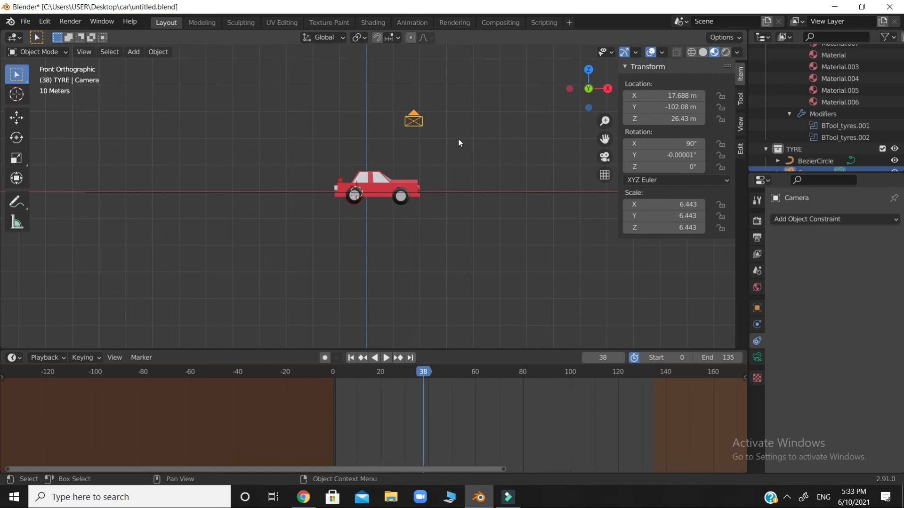
key(KP_7)
drag(582, 106, 487, 148)
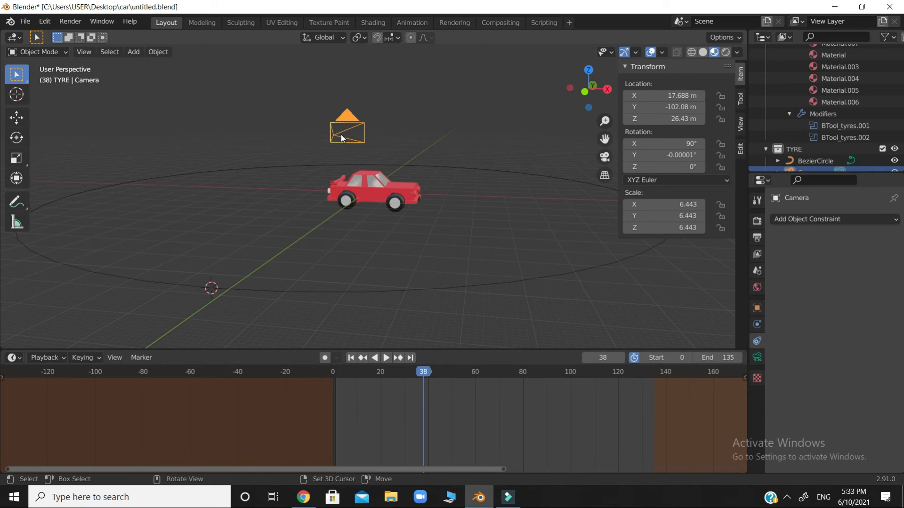
key(shift+s)
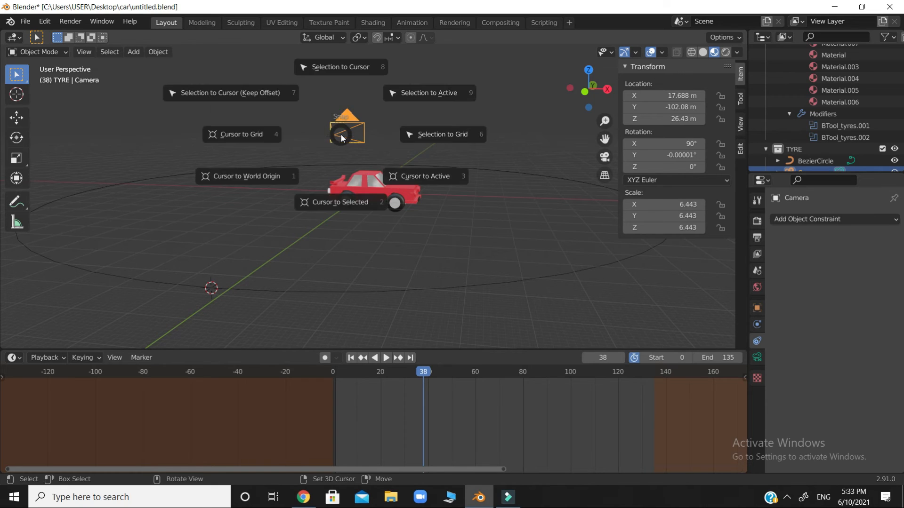
click(343, 67)
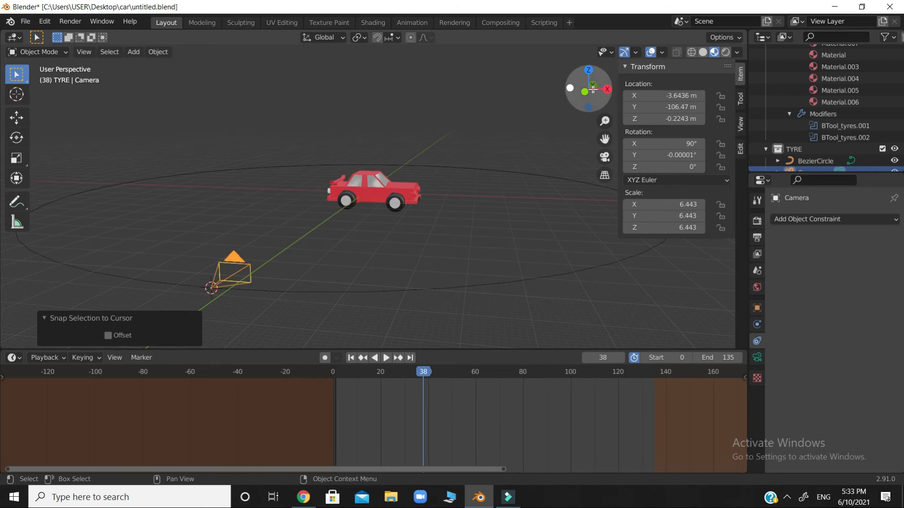
Parent the camera to the Bezier circle with the Follow Path option, and deselect both
mouse_move(593, 89)
mouse_down()
mouse_move(572, 92)
mouse_move(584, 91)
mouse_up()
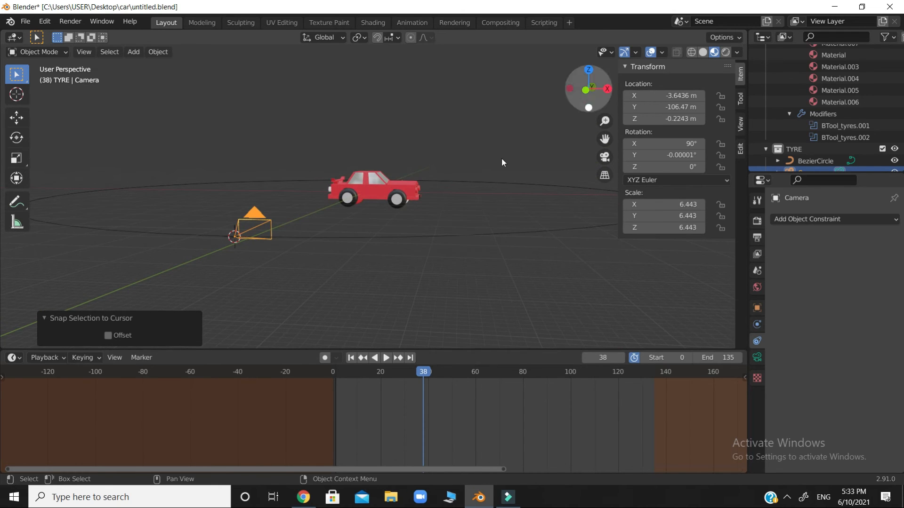
drag(575, 94, 563, 95)
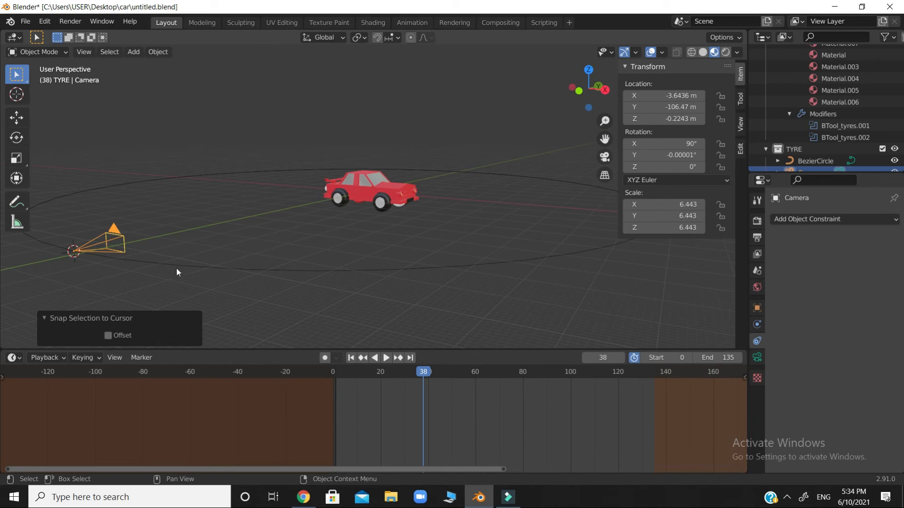
shift+click(152, 263)
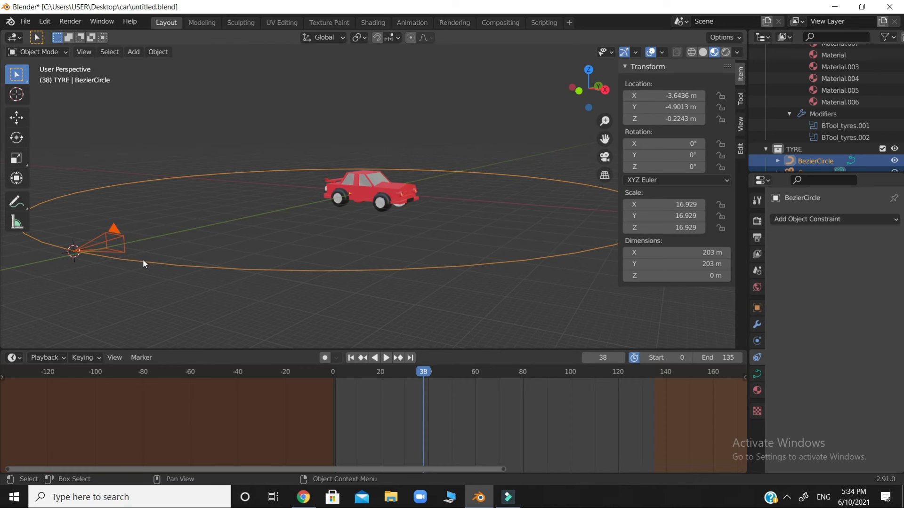
key(ctrl+p)
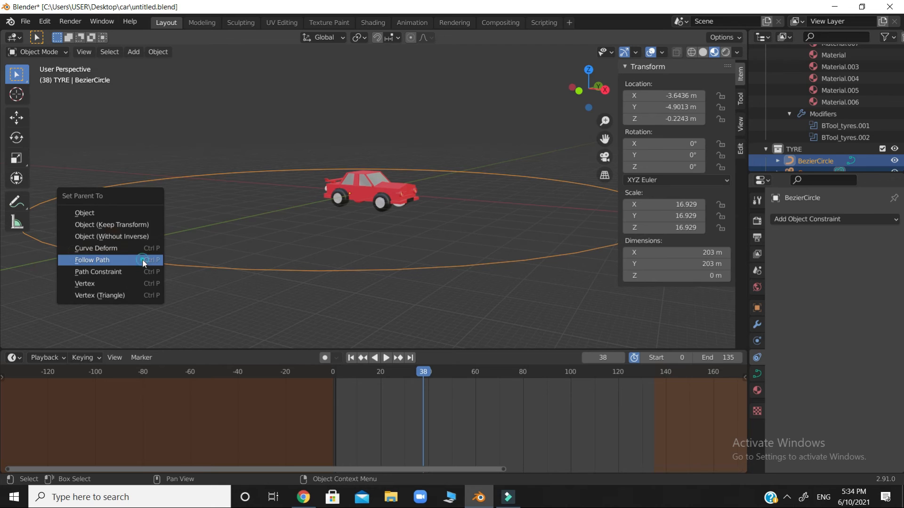
click(143, 260)
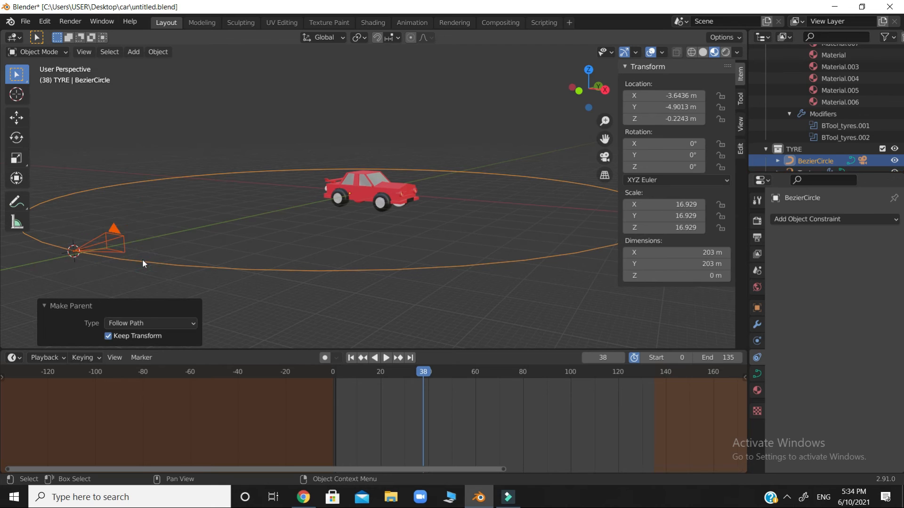
click(466, 327)
Play the animation from frame 3 through the camera view to check the orbiting shot
drag(422, 372, 340, 386)
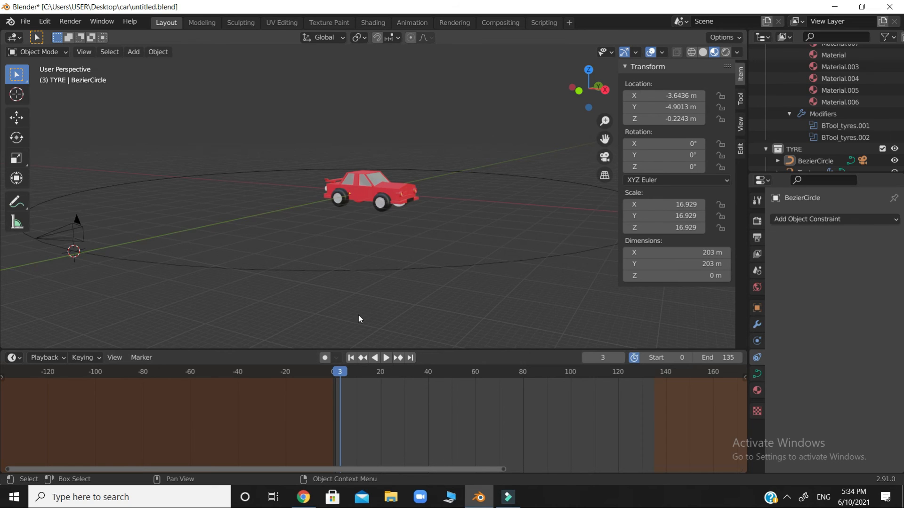
key(KP_0)
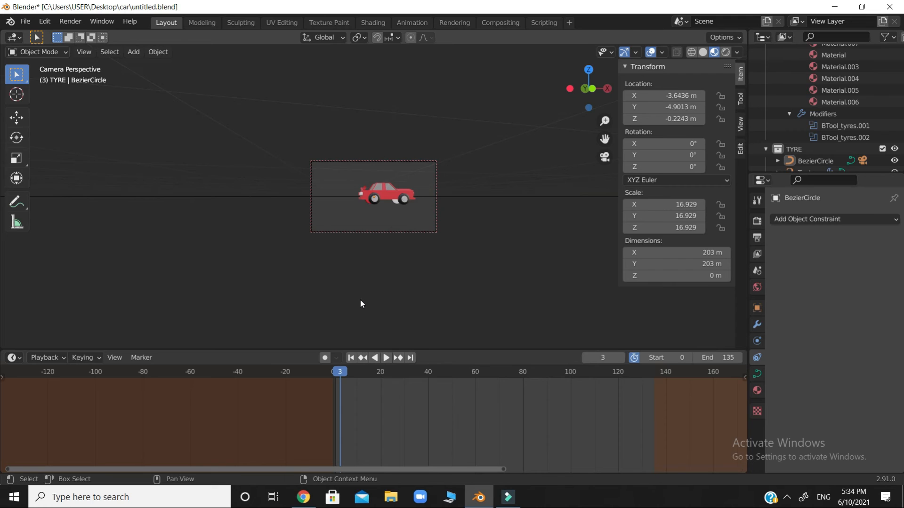
key(space)
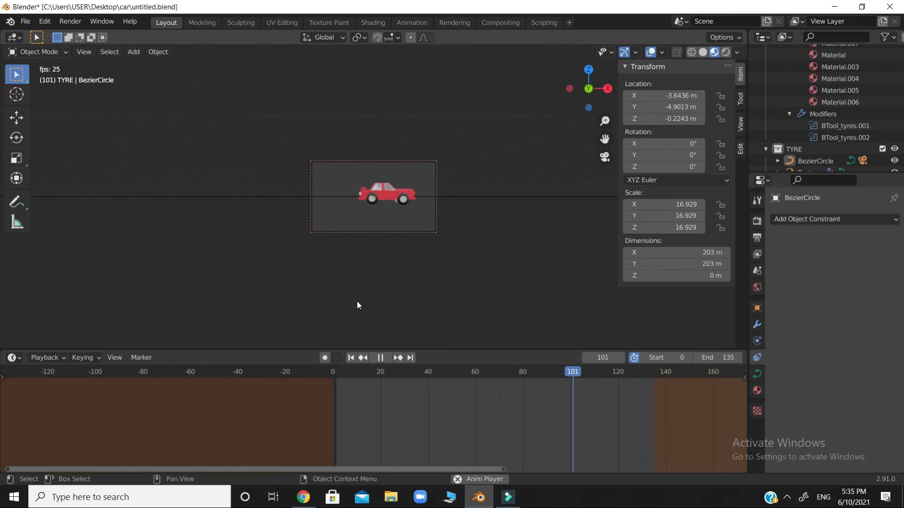
key(space)
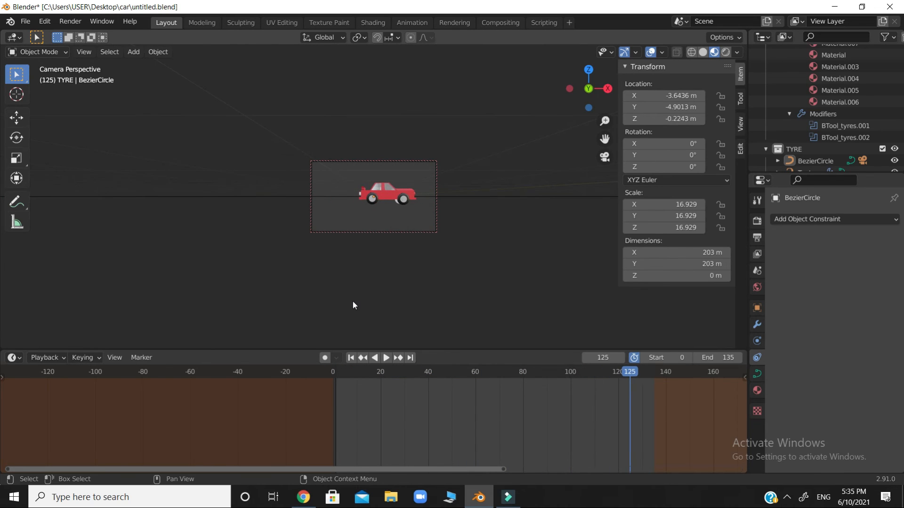
key(space)
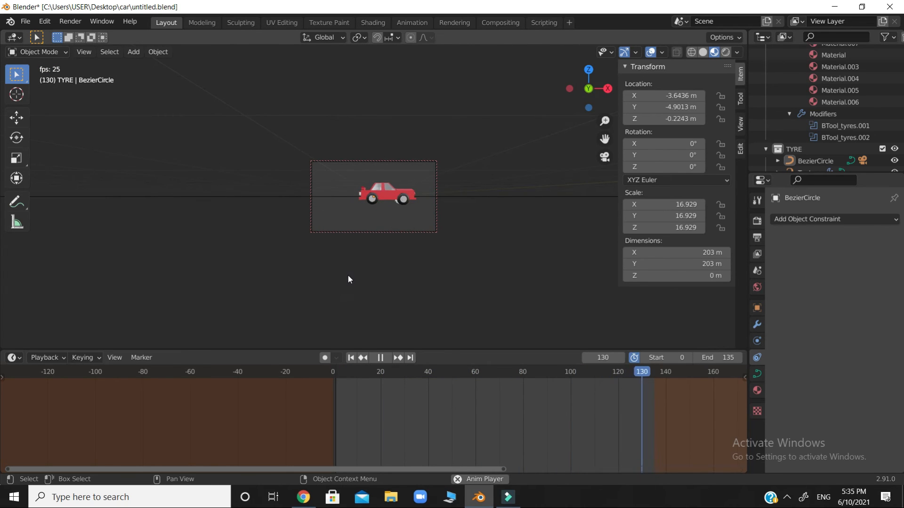
Replay the orbiting shot, stop it at frame 37 and return from the camera view to the perspective view
key(space)
key(space)
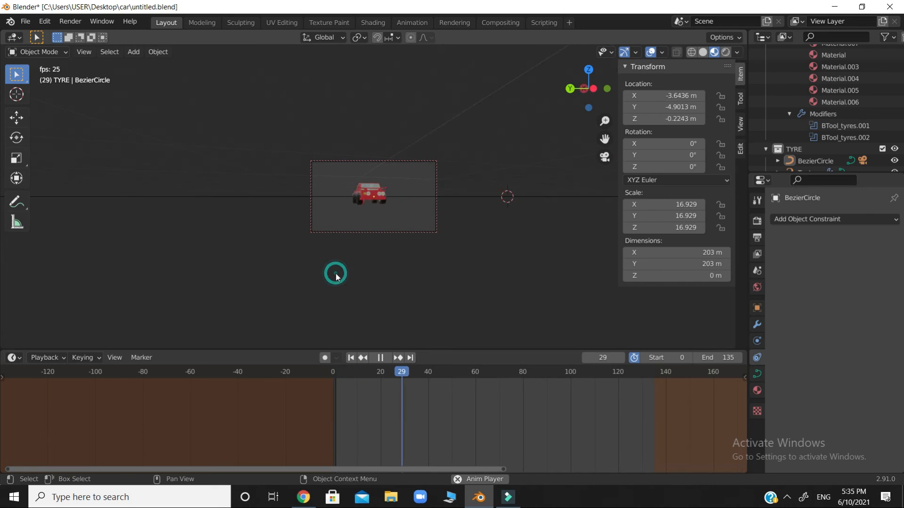
key(space)
key(KP_0)
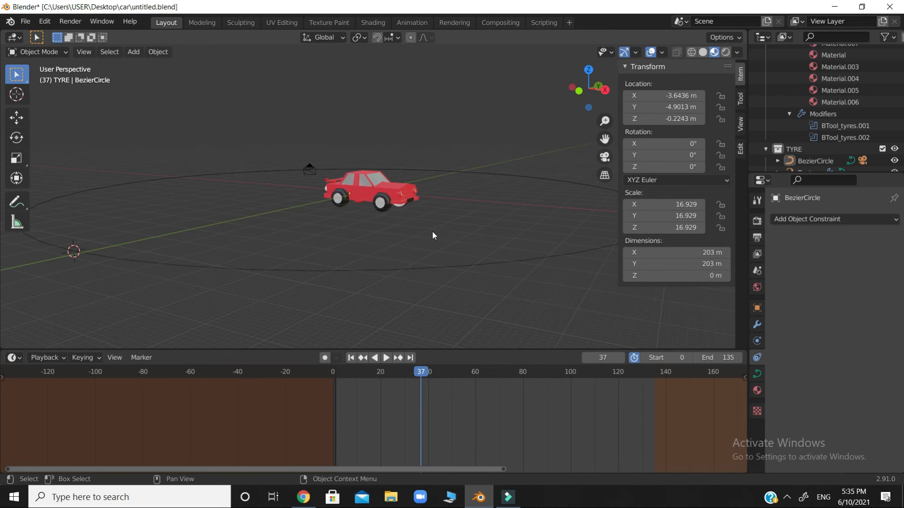
Select the camera and its Bezier circle, scale them up together by a factor of about 2.21, and deselect them
scroll(268, 237, down, 5)
scroll(278, 233, up, 6)
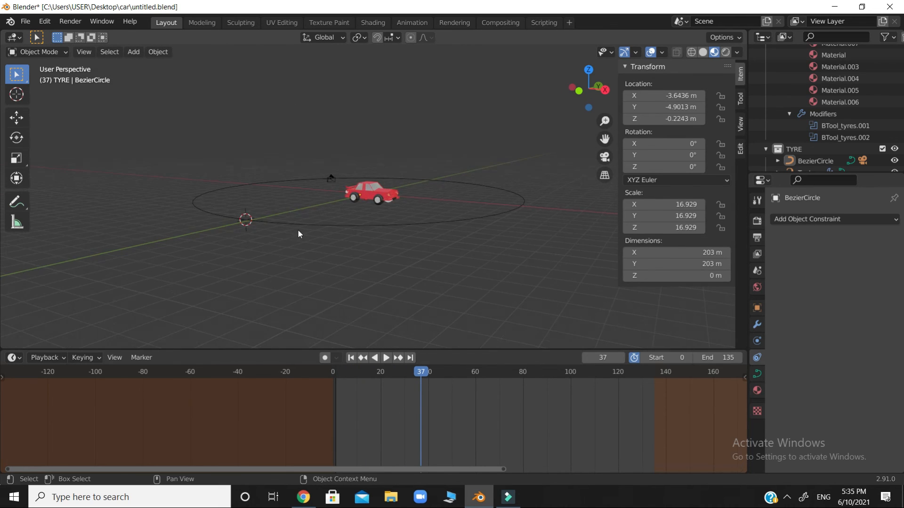
scroll(298, 229, down, 4)
scroll(377, 220, up, 2)
scroll(375, 219, down, 5)
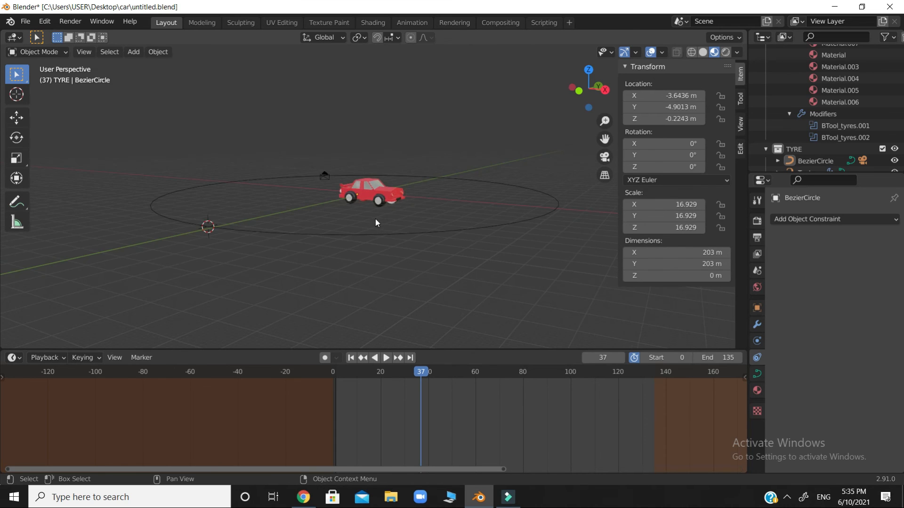
scroll(375, 218, up, 3)
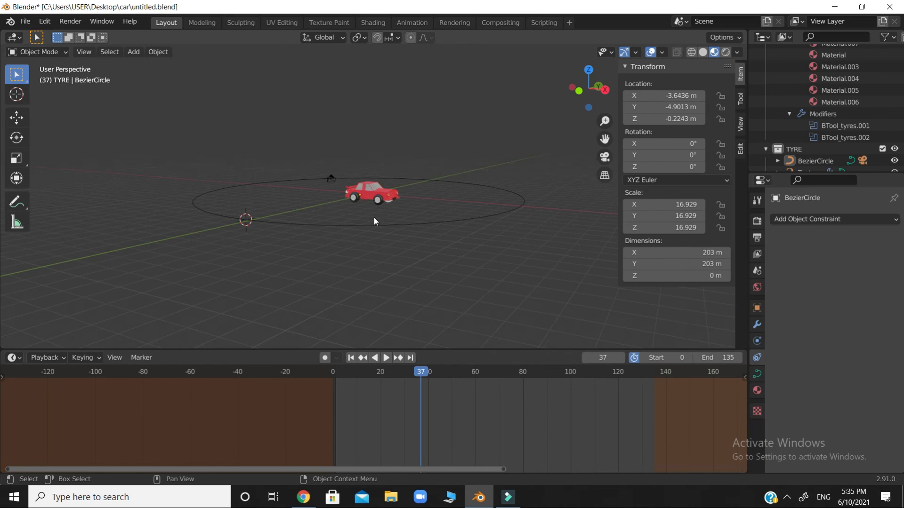
click(329, 182)
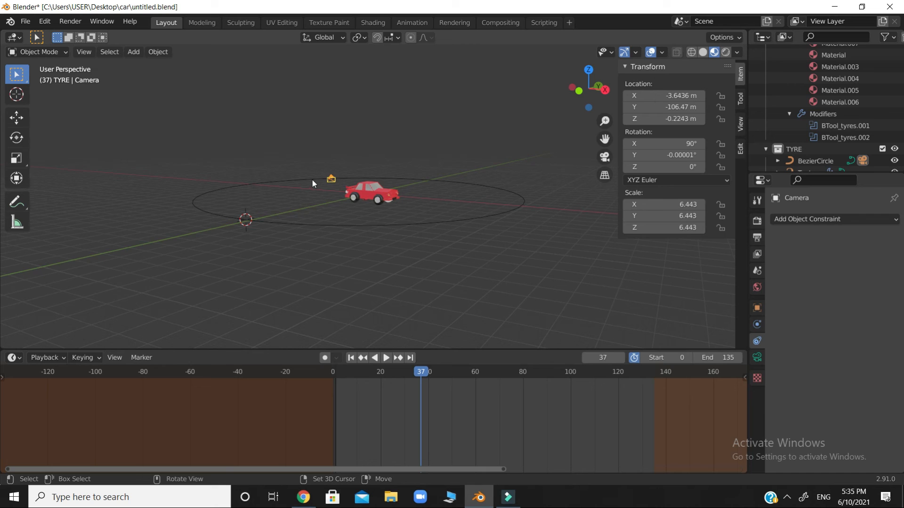
click(311, 179)
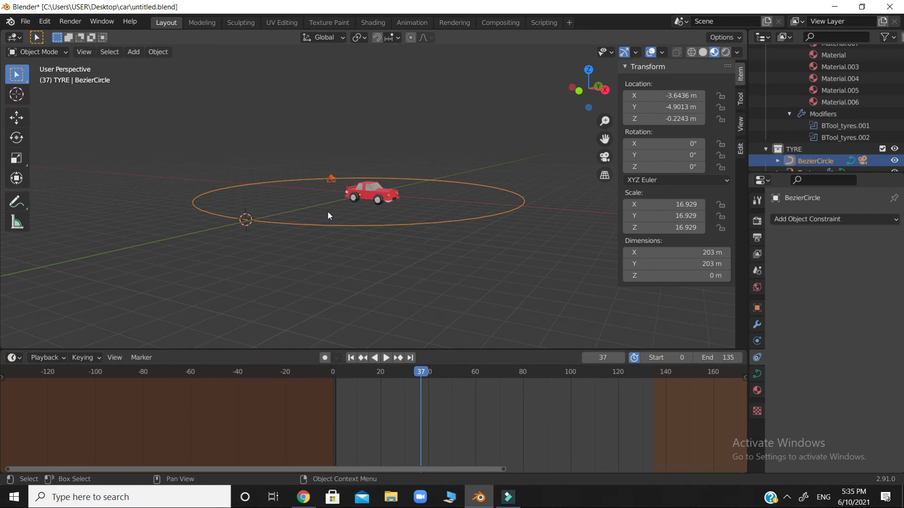
key(s)
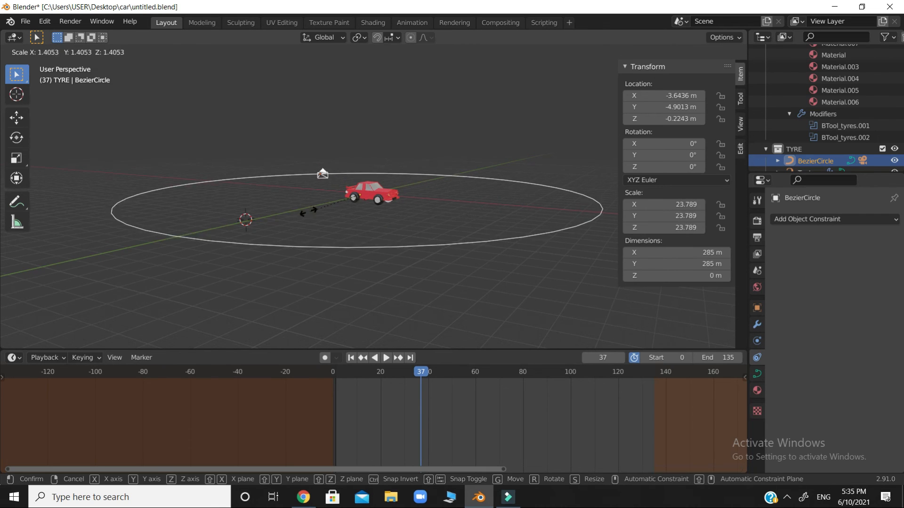
click(278, 203)
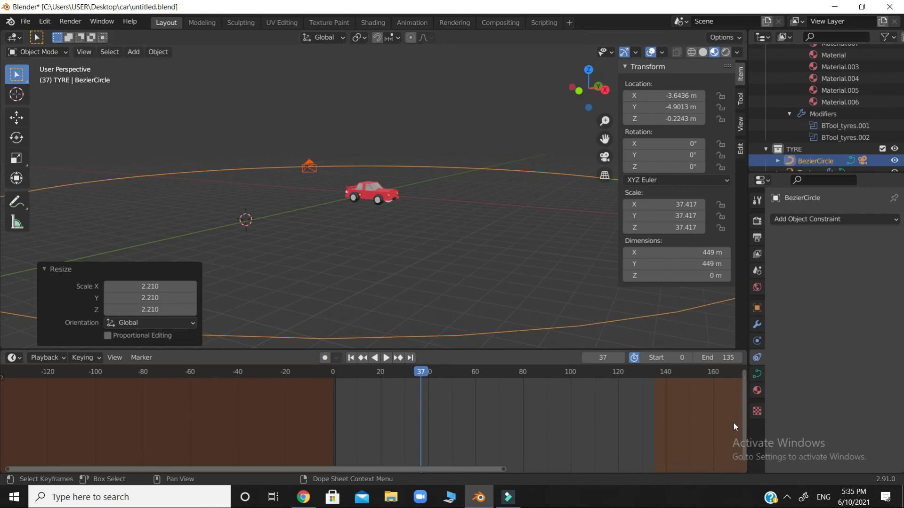
ctrl+scroll(733, 422, down, 2)
click(489, 273)
Play the animation from frame 37 through the camera view, stop it, and return to the perspective view
key(KP_0)
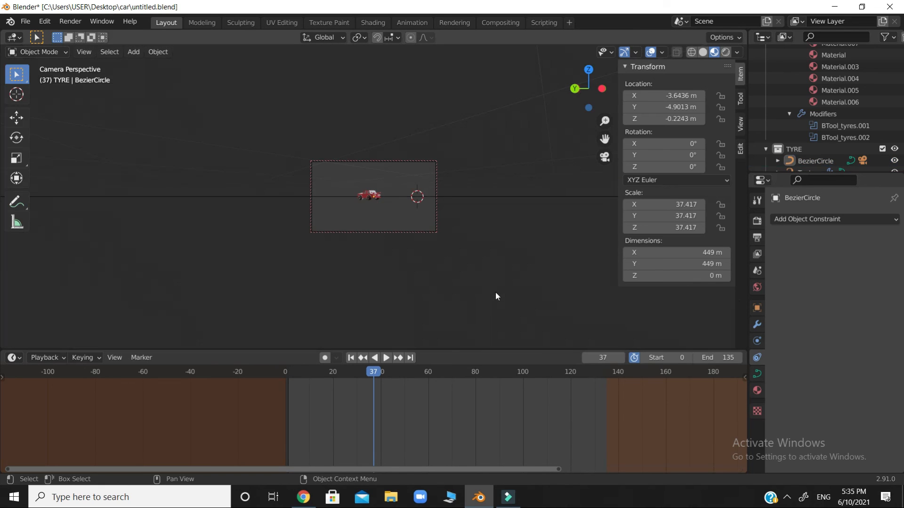
key(space)
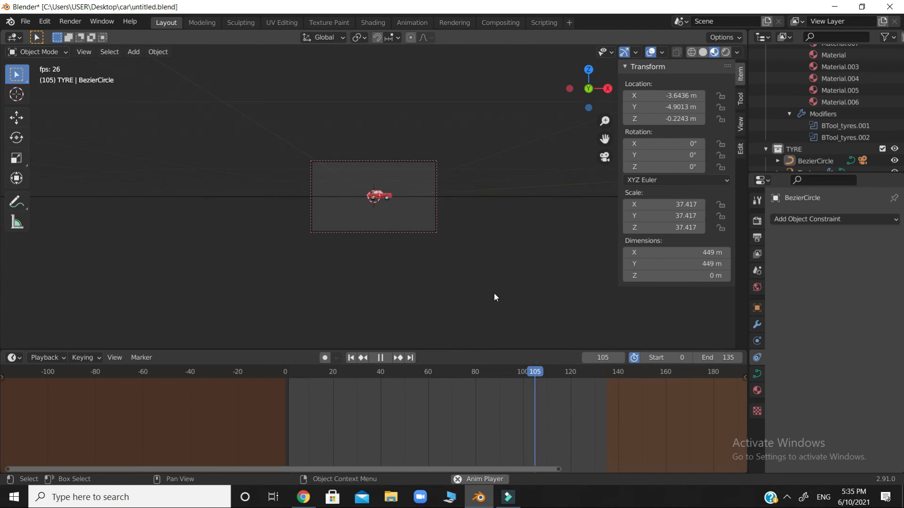
key(space)
key(KP_0)
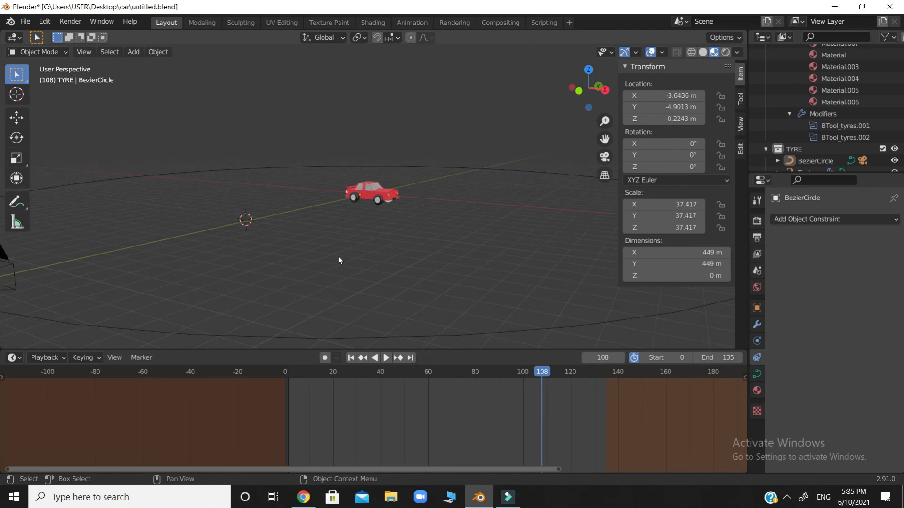
Select the camera and its Bezier circle and scale them down together by a factor of about 0.66
scroll(292, 249, down, 4)
click(259, 219)
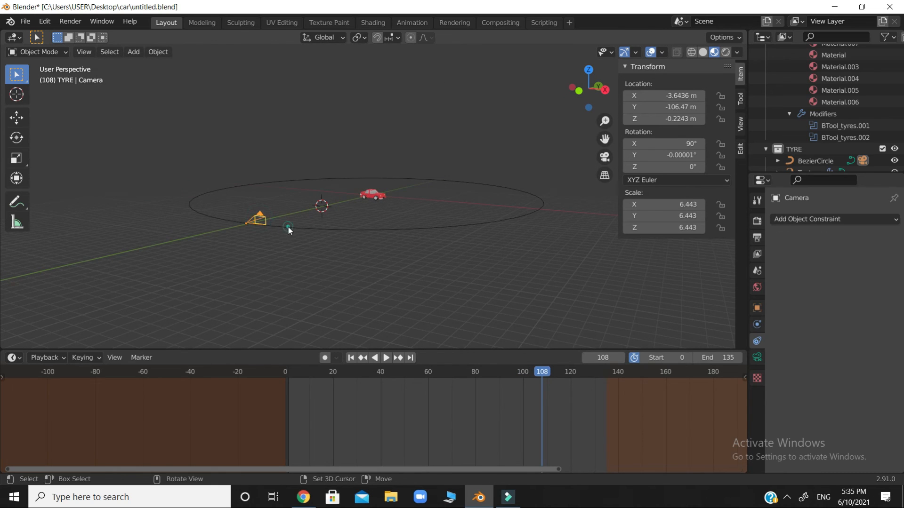
shift+click(287, 227)
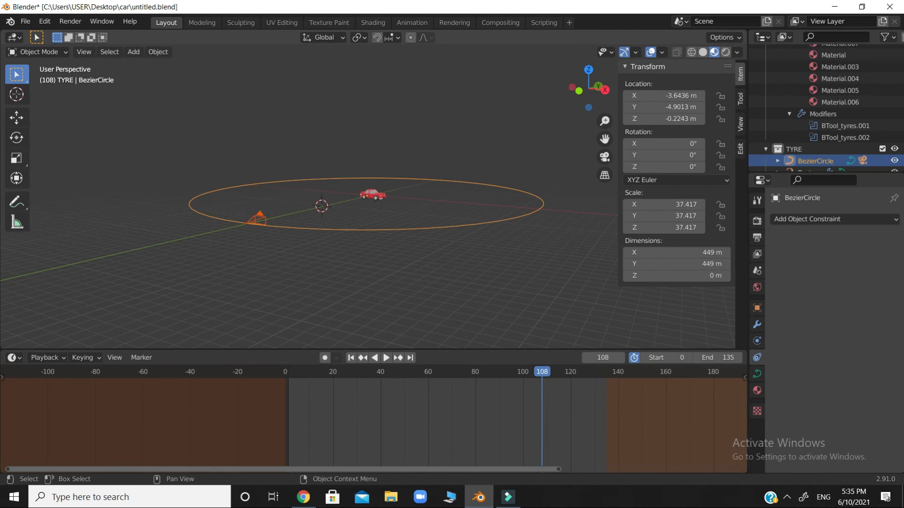
key(s)
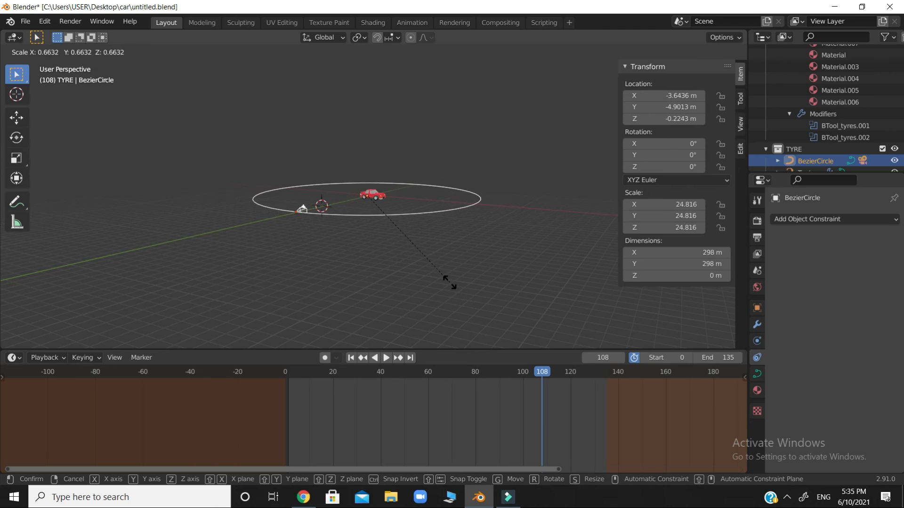
click(450, 282)
Raise the camera and its Bezier circle about 7 m along the Z axis
key(g)
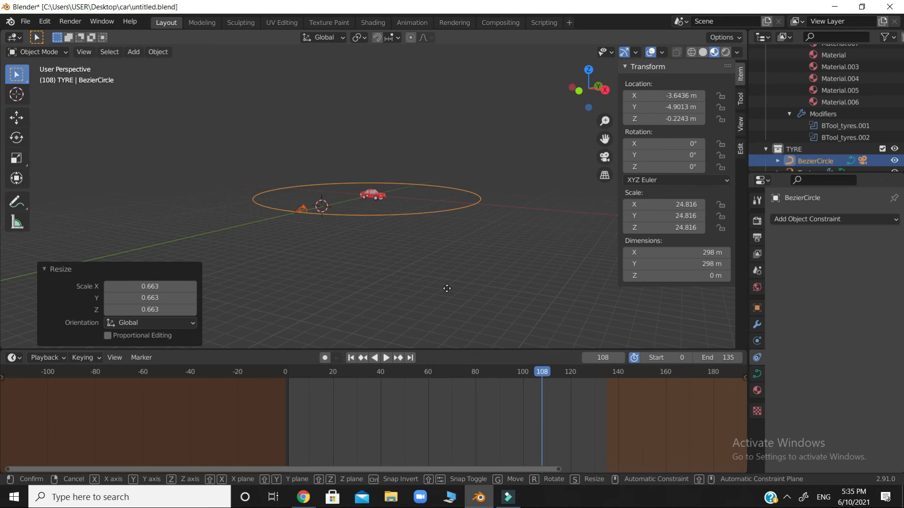
key(z)
click(448, 285)
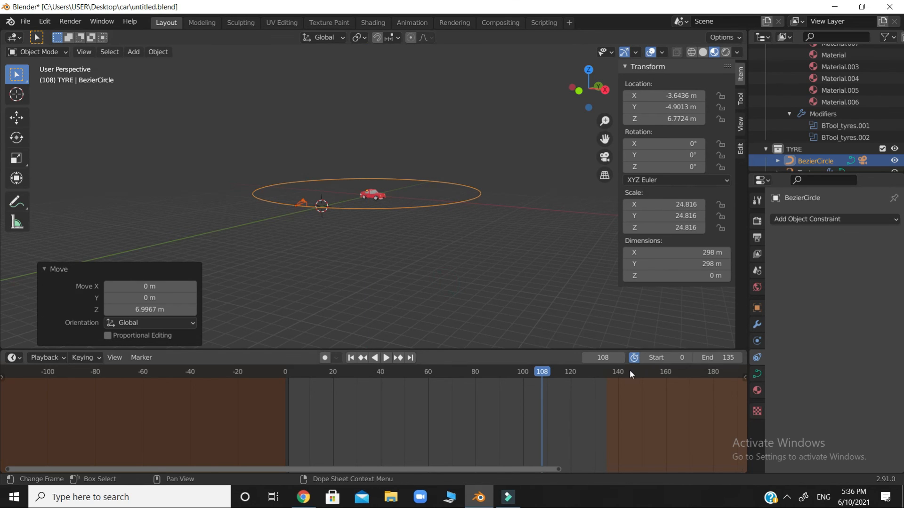
Check the raised orbit by playing the animation through the camera view, deselect everything, and stop playback in the perspective view
ctrl+scroll(628, 370, down, 5)
key(KP_0)
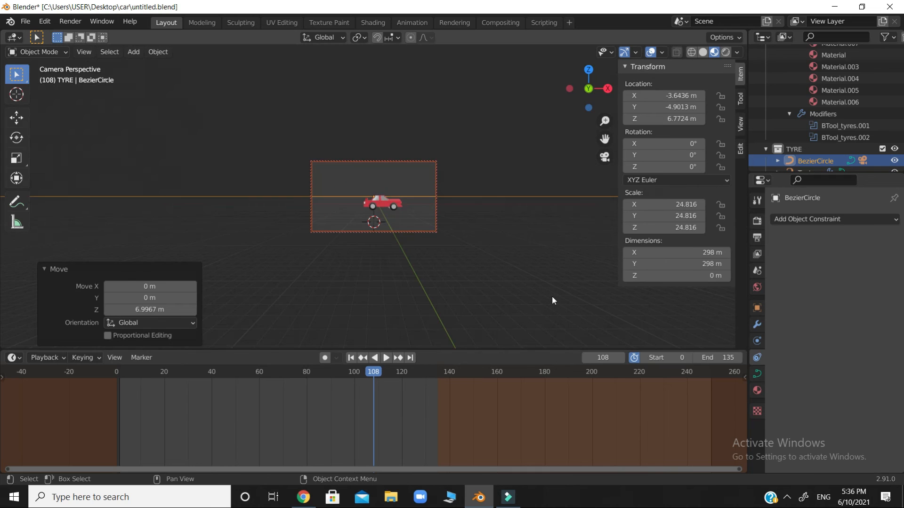
key(space)
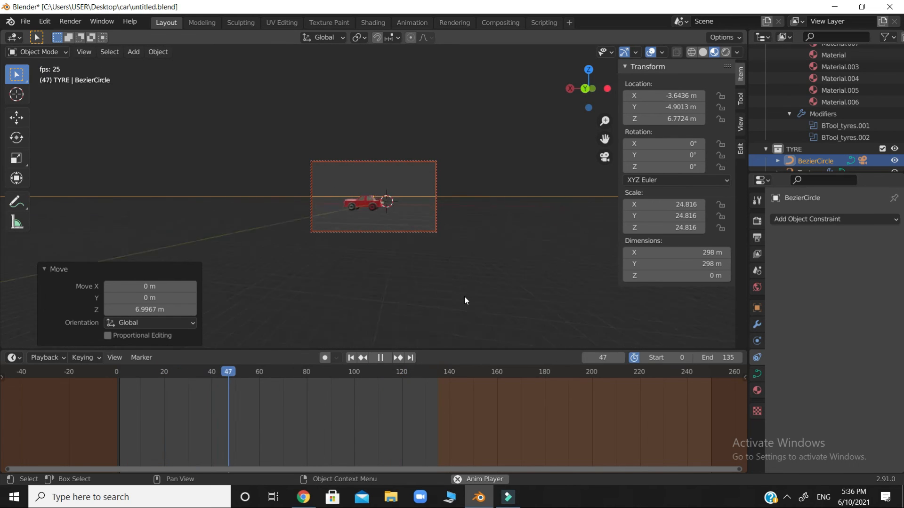
click(465, 296)
key(KP_0)
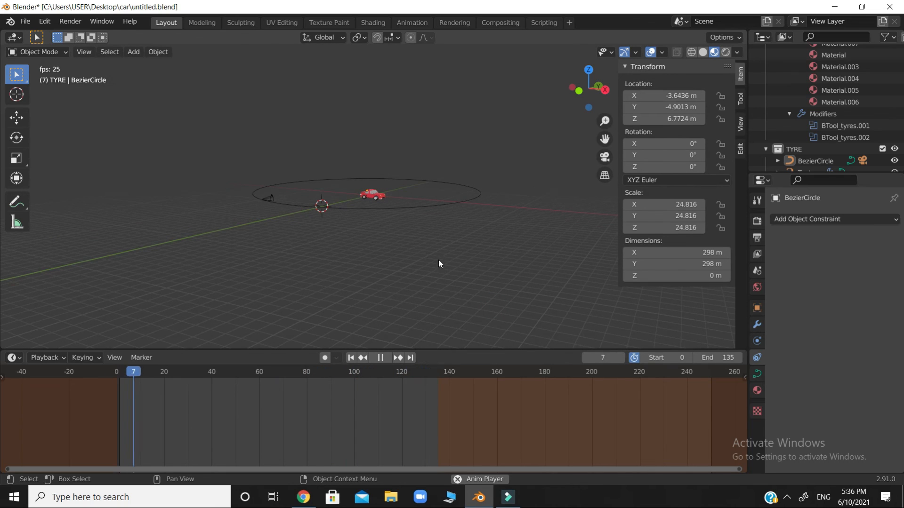
key(space)
Reselect the camera and its Bezier circle and scale them down together by a factor of about 0.645
click(262, 196)
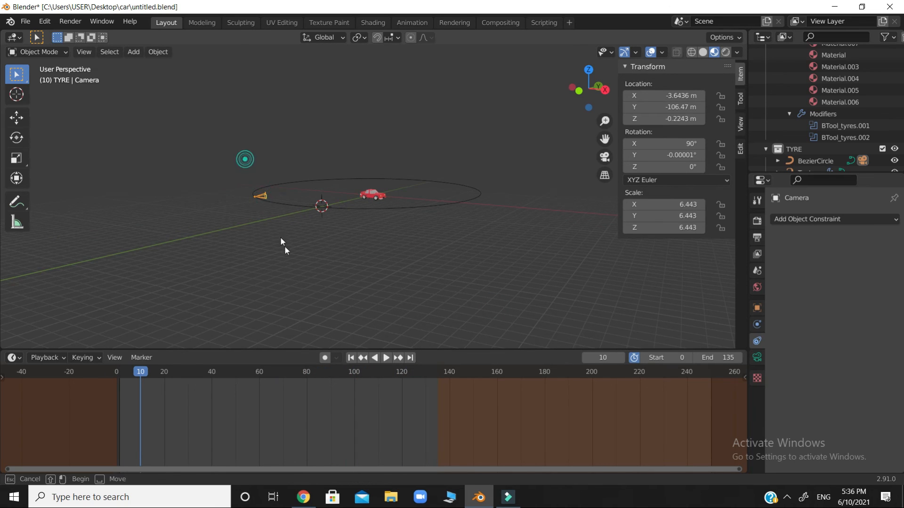
key(s)
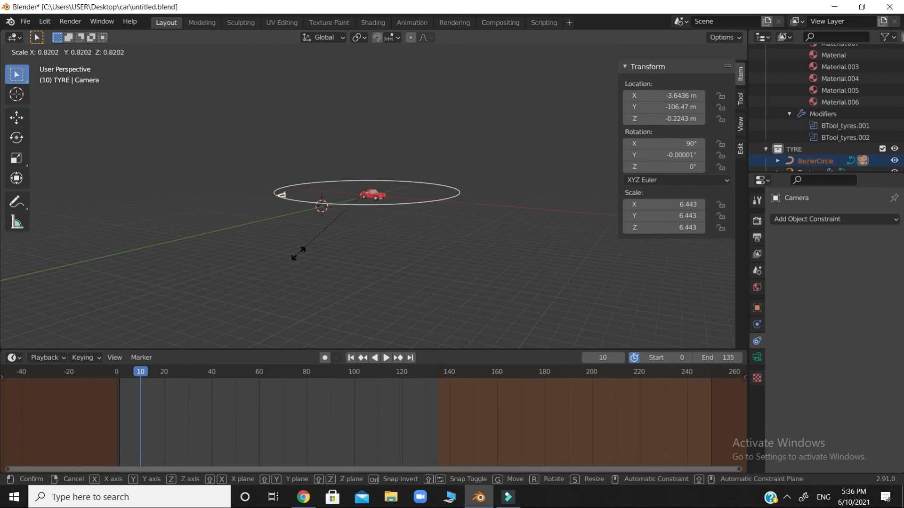
click(321, 250)
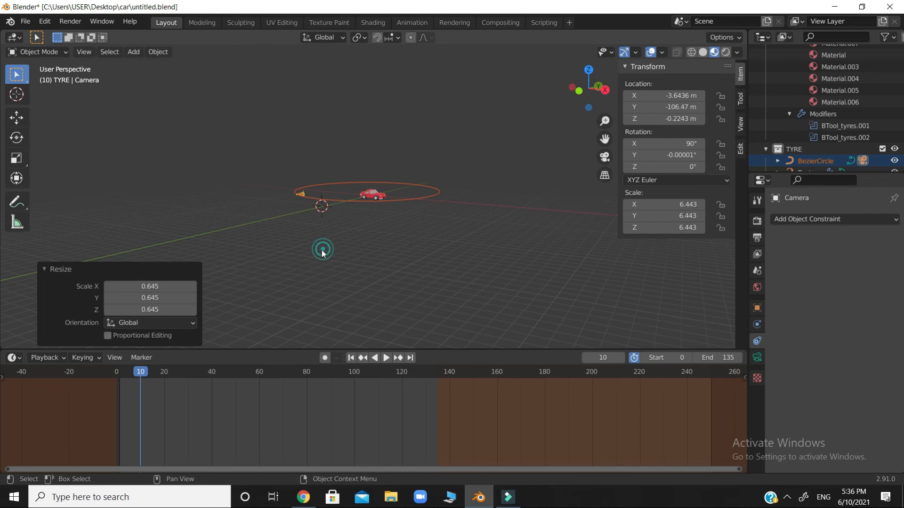
Play the animation from frame 10 through the camera view to check the tighter orbit, cancel playback, and deselect everything
key(KP_0)
key(space)
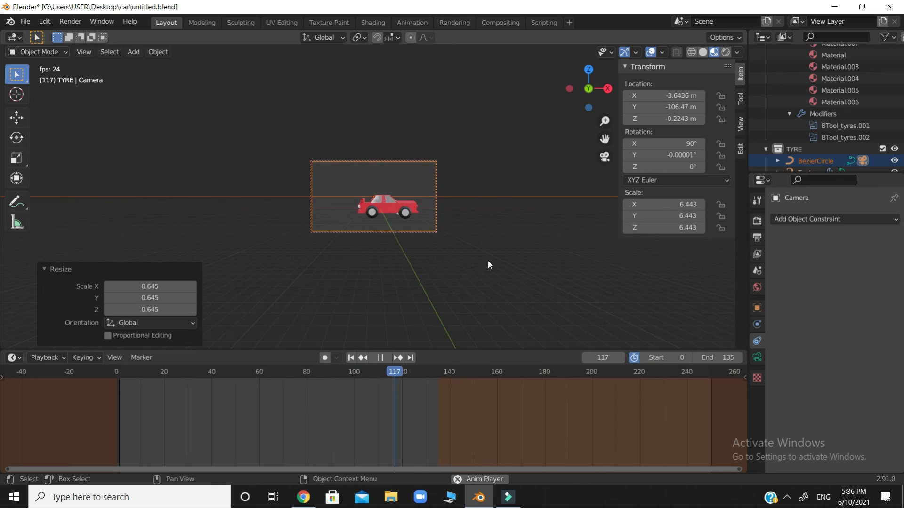
key(Escape)
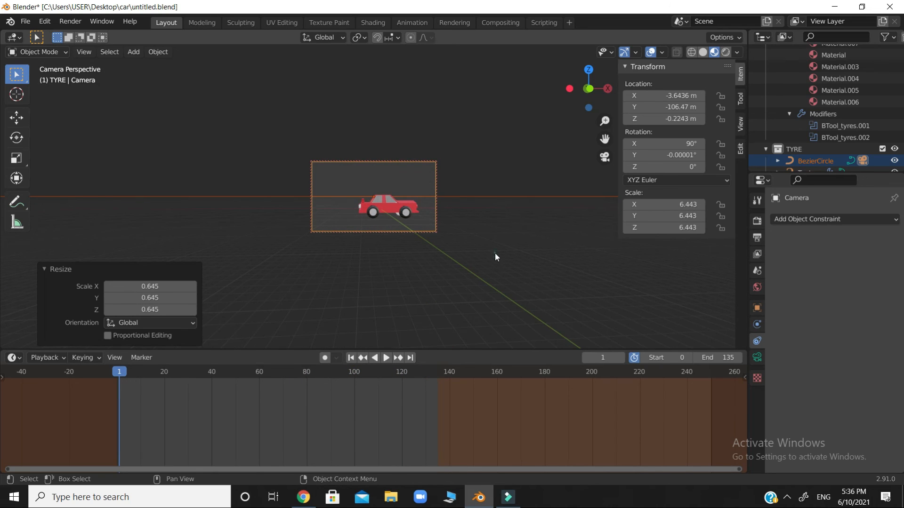
click(495, 253)
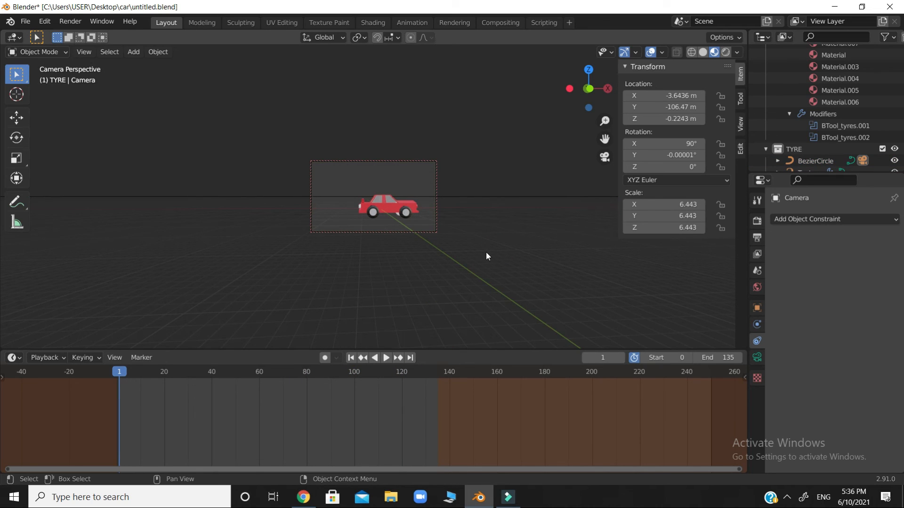